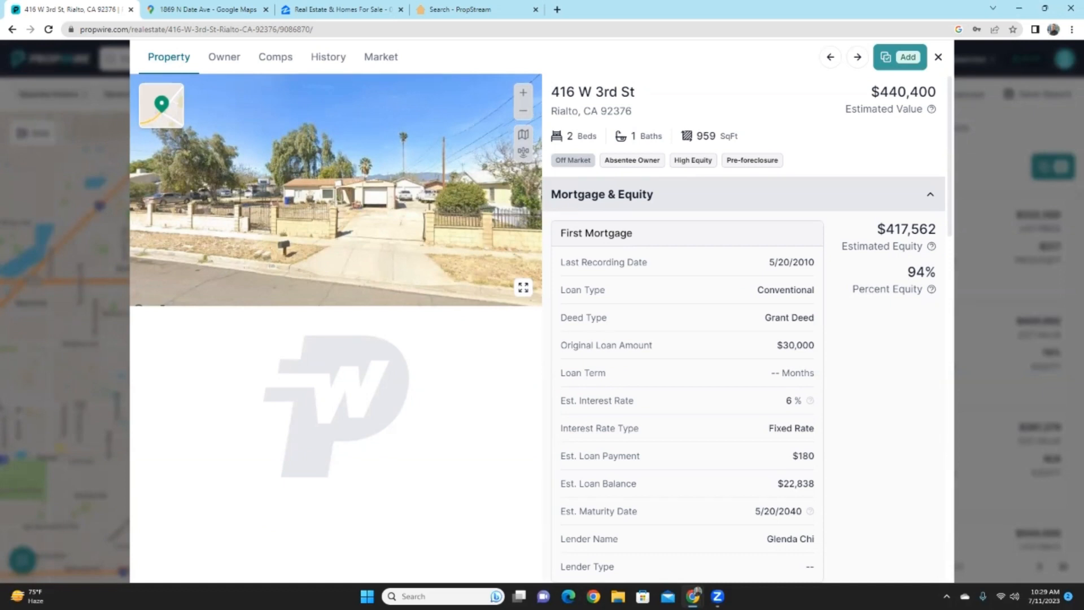
drag(552, 92, 631, 111)
key(ctrl+c)
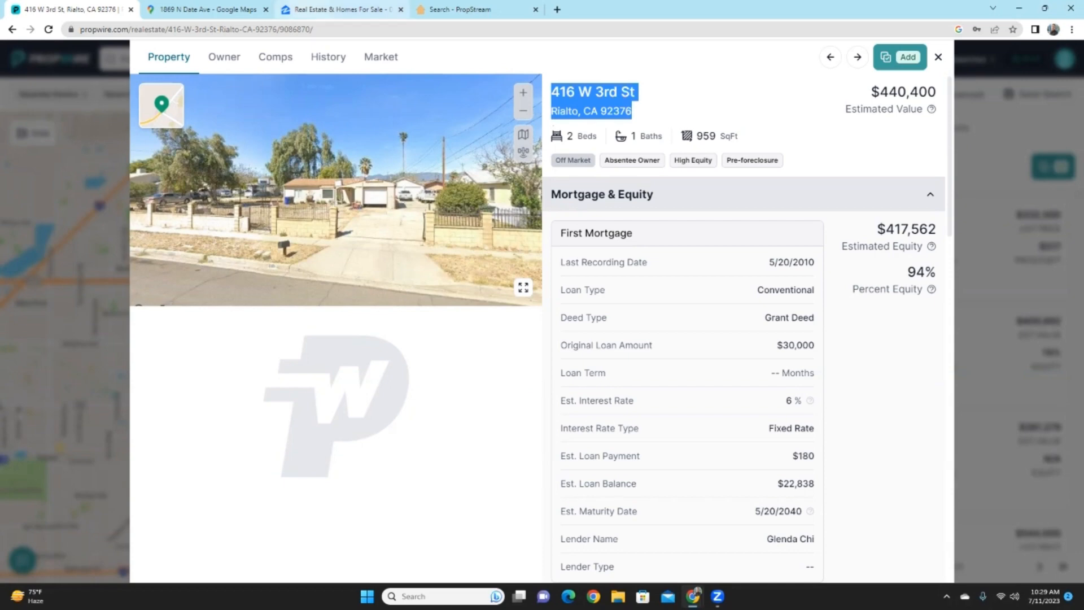
click(338, 9)
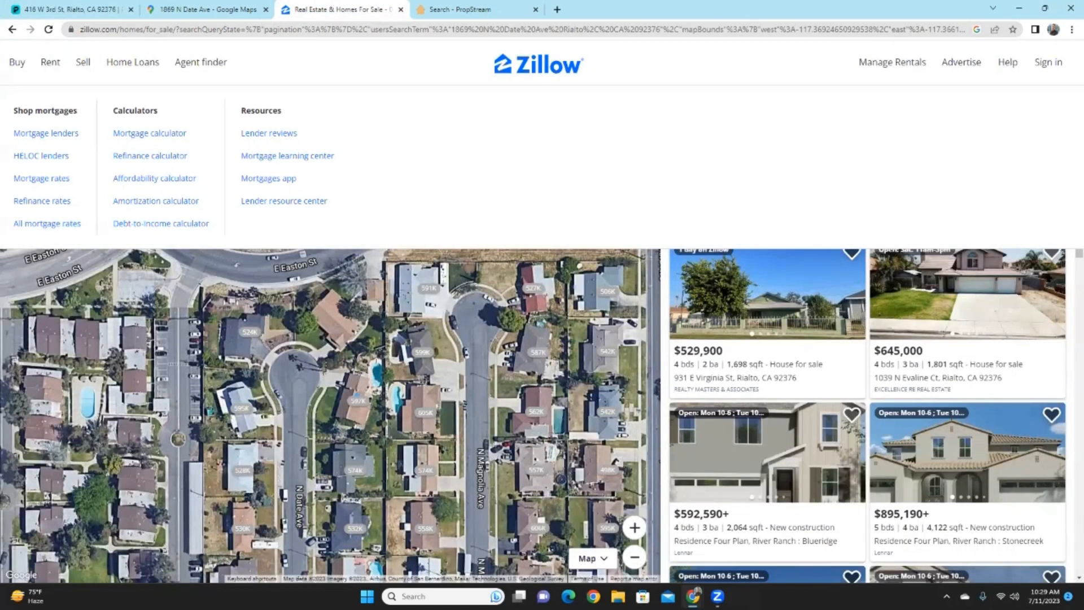
click(91, 100)
key(ctrl+v)
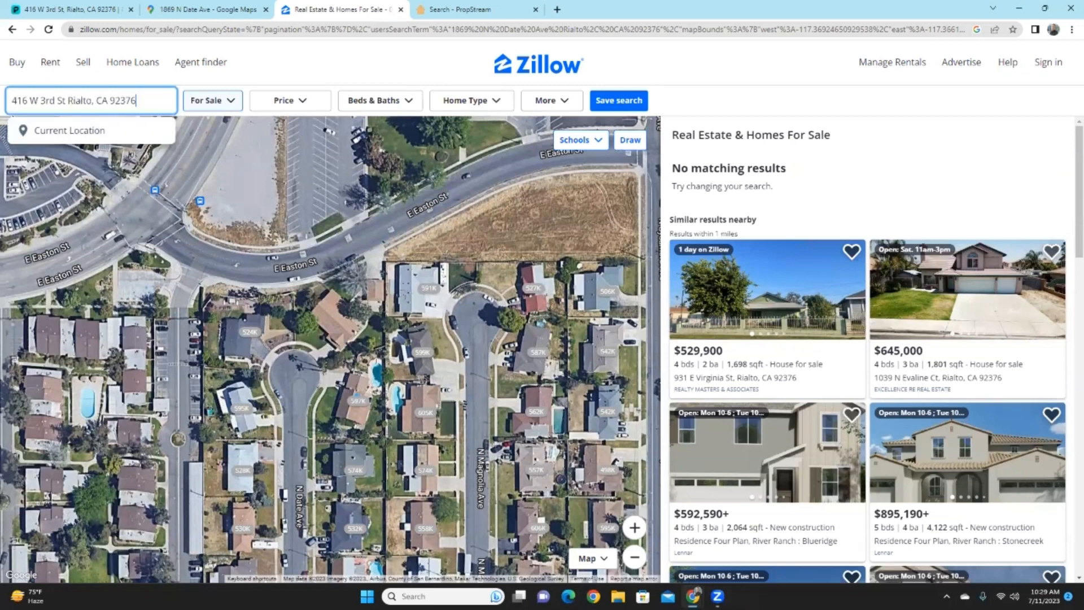
key(Return)
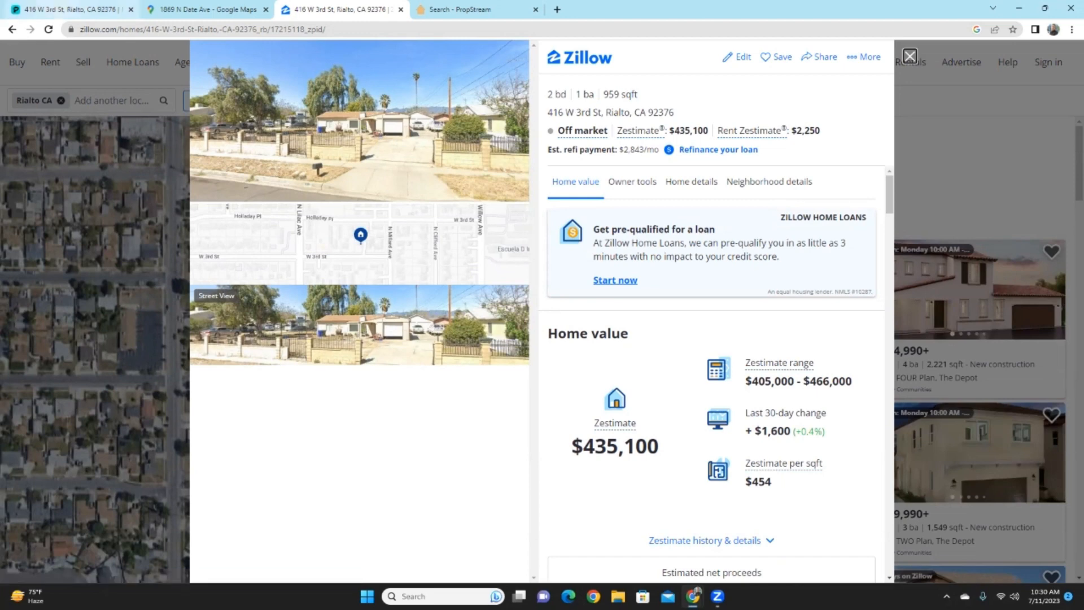
click(70, 9)
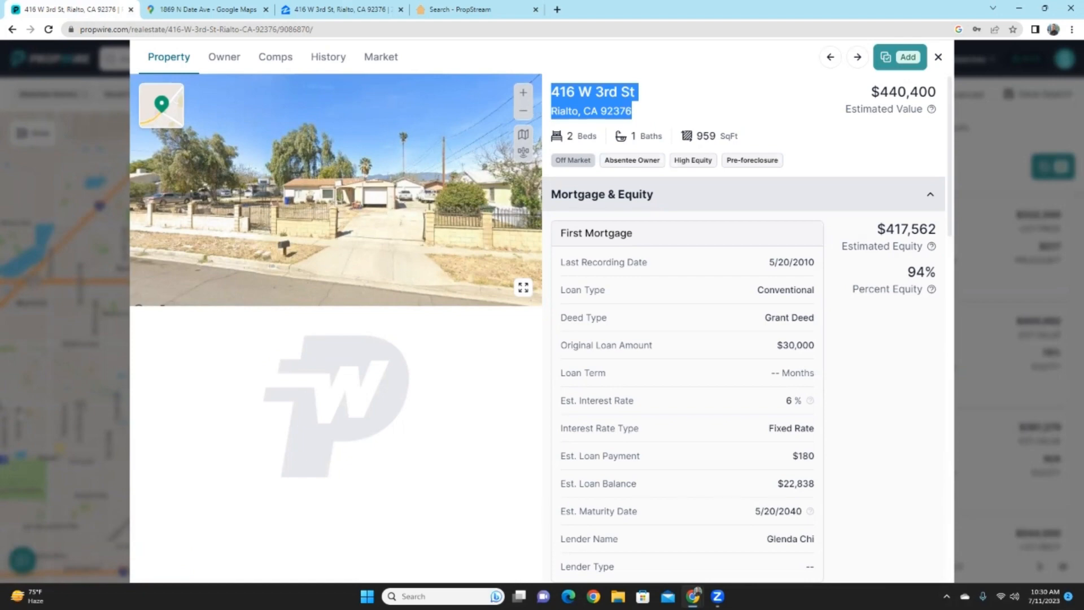
key(ctrl+shift+Tab)
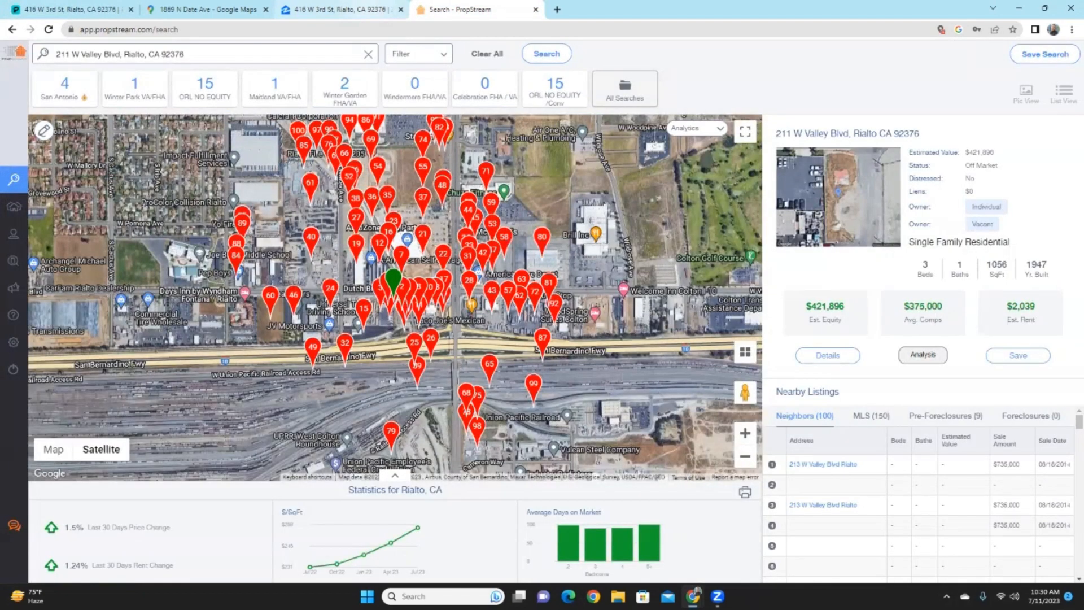
key(ctrl+shift+Tab)
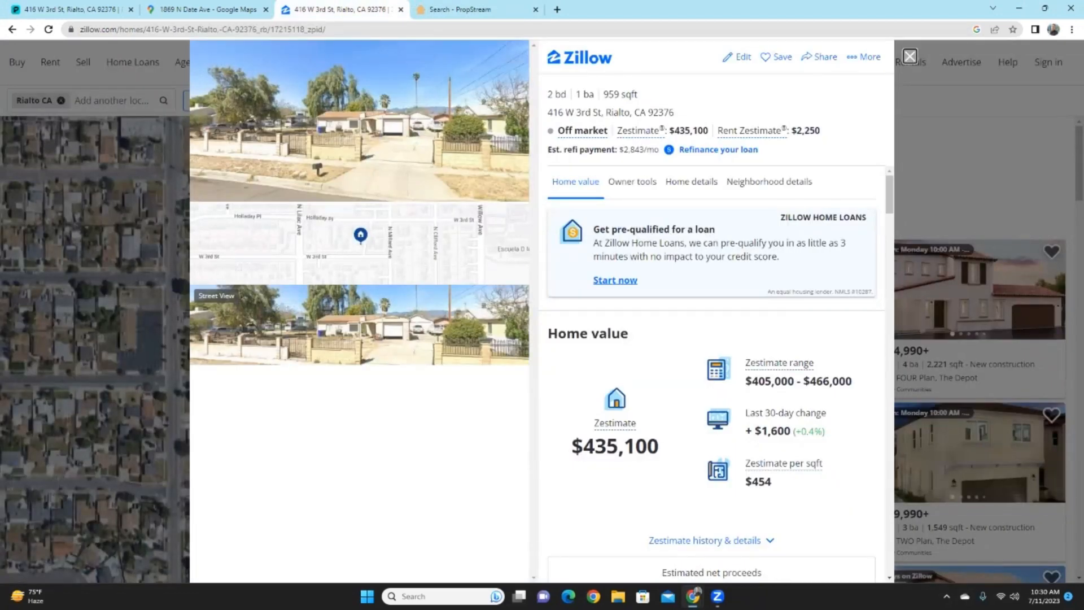
click(909, 56)
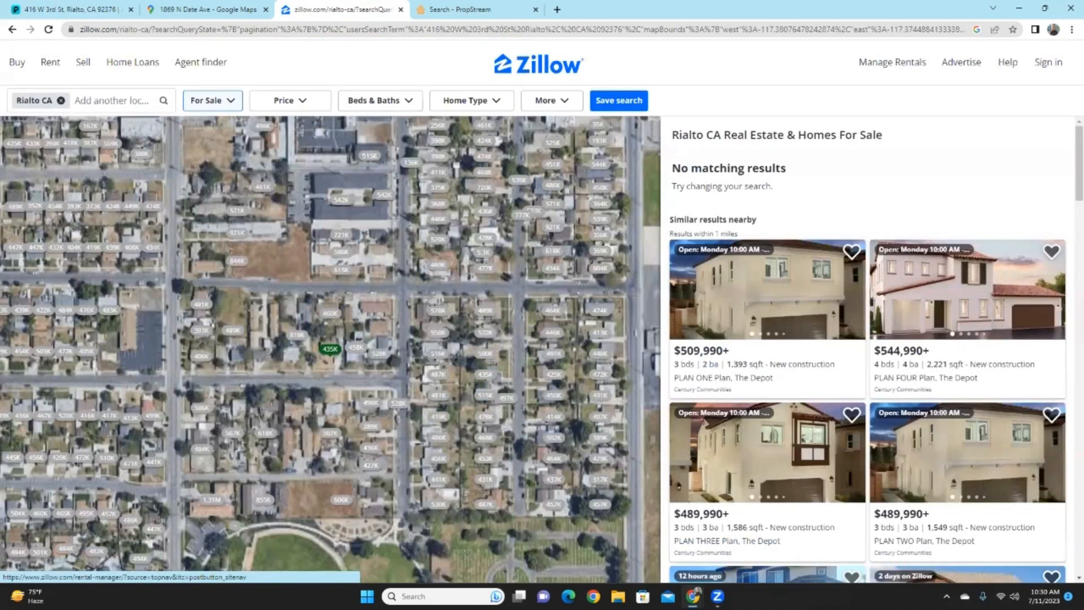
click(112, 100)
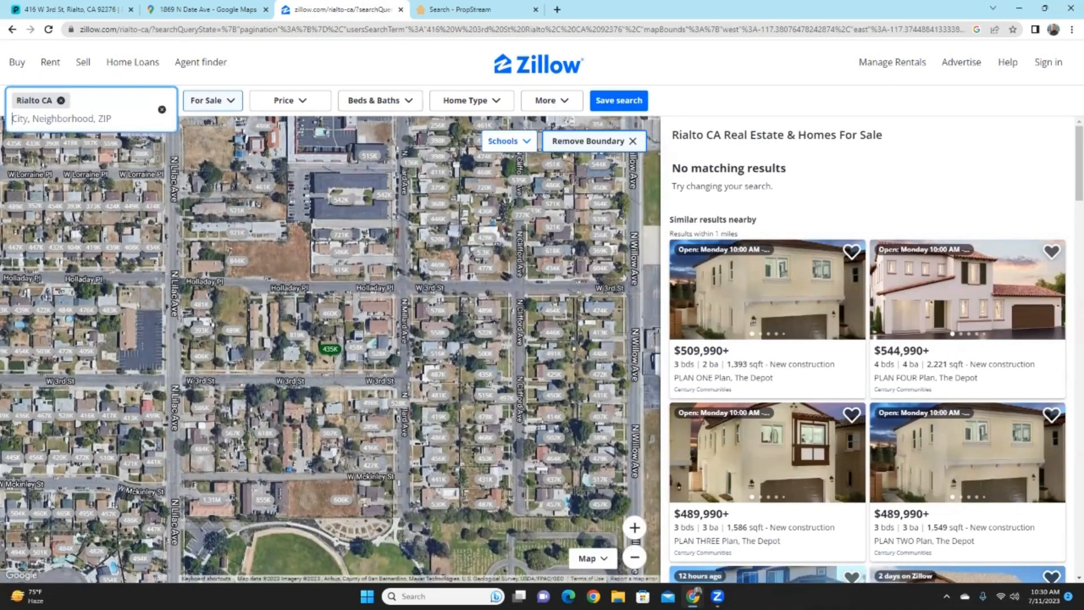
key(BackSpace)
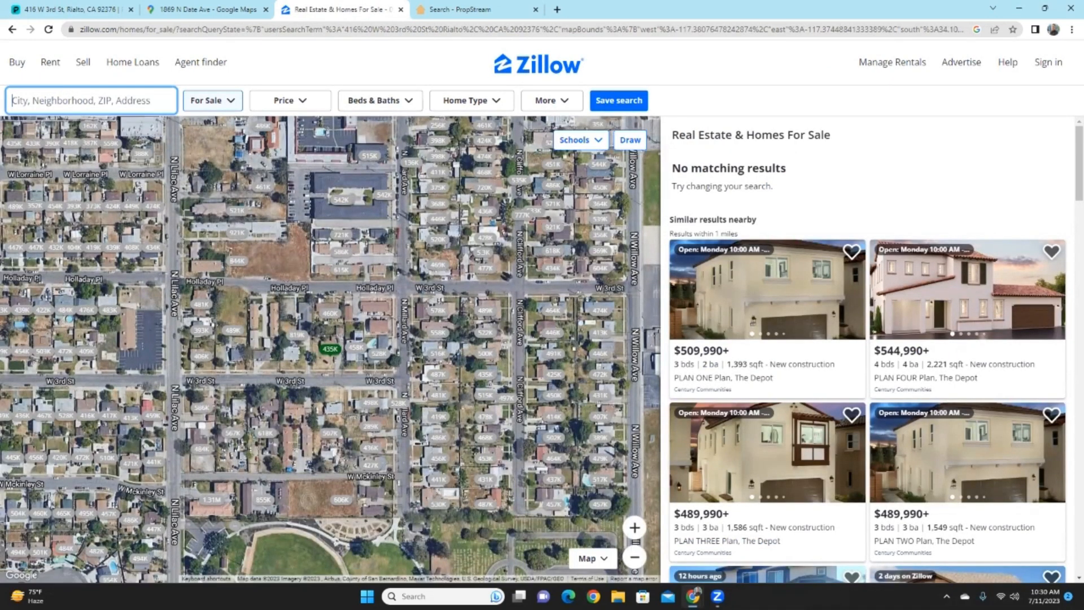
key(ctrl+v)
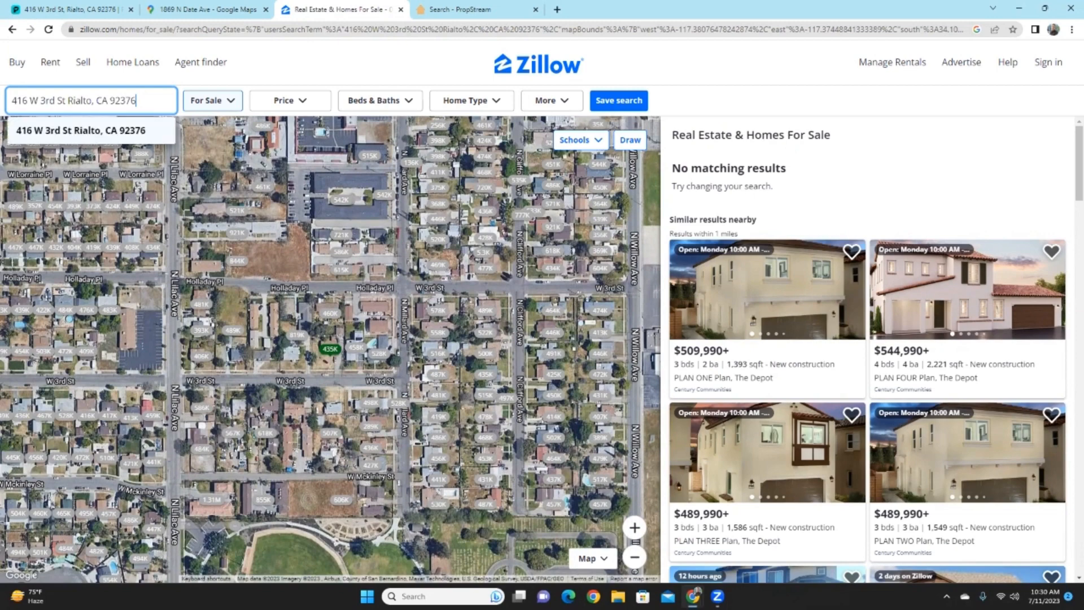
key(Return)
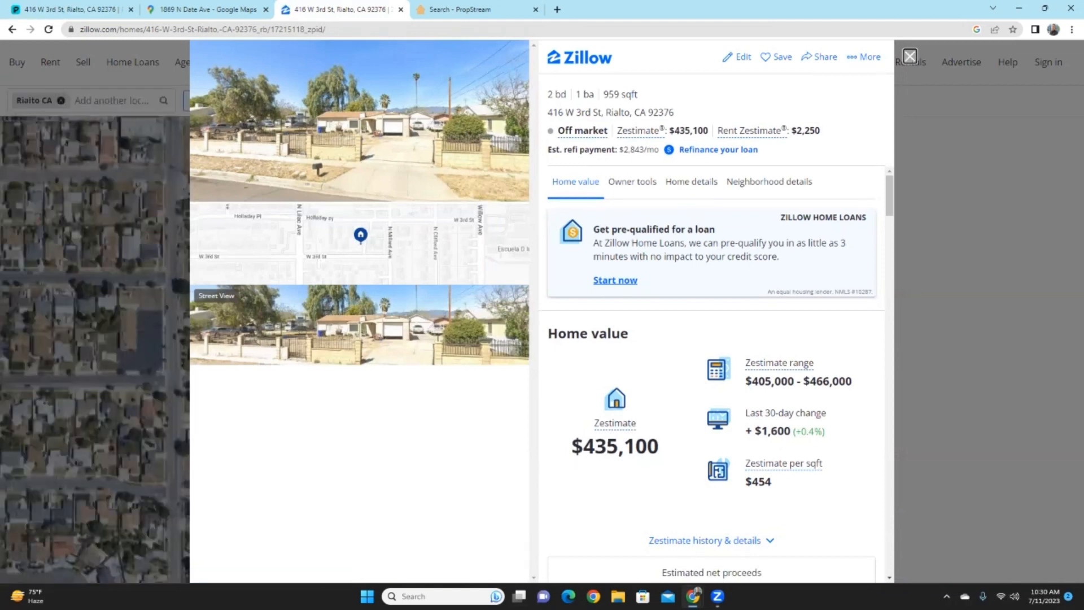
- Close the listing overlay to return to the map and launch Notepad
click(909, 56)
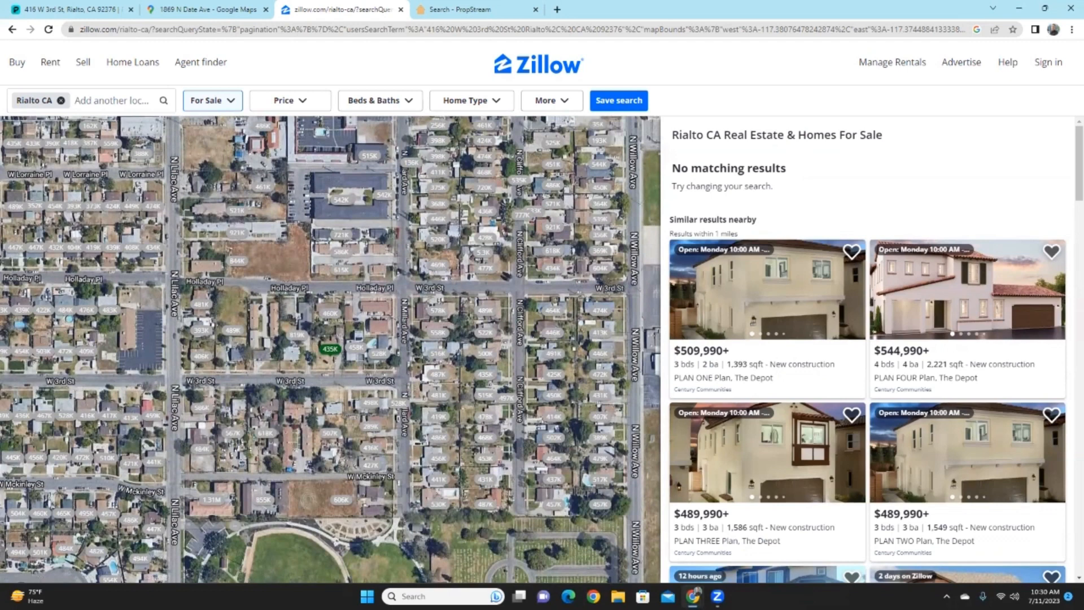
mouse_move(330, 348)
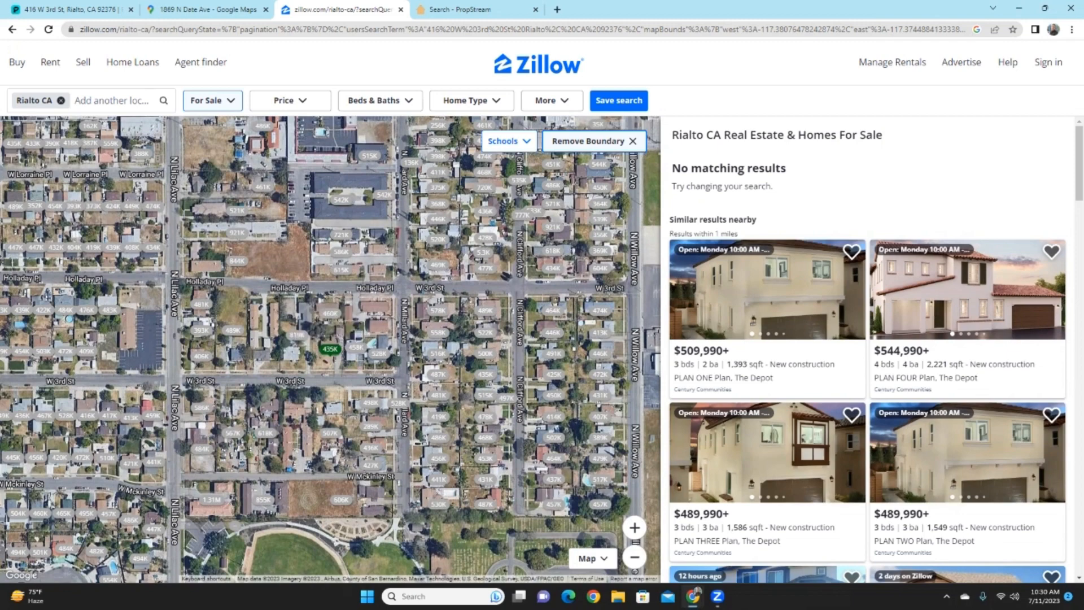
key(super)
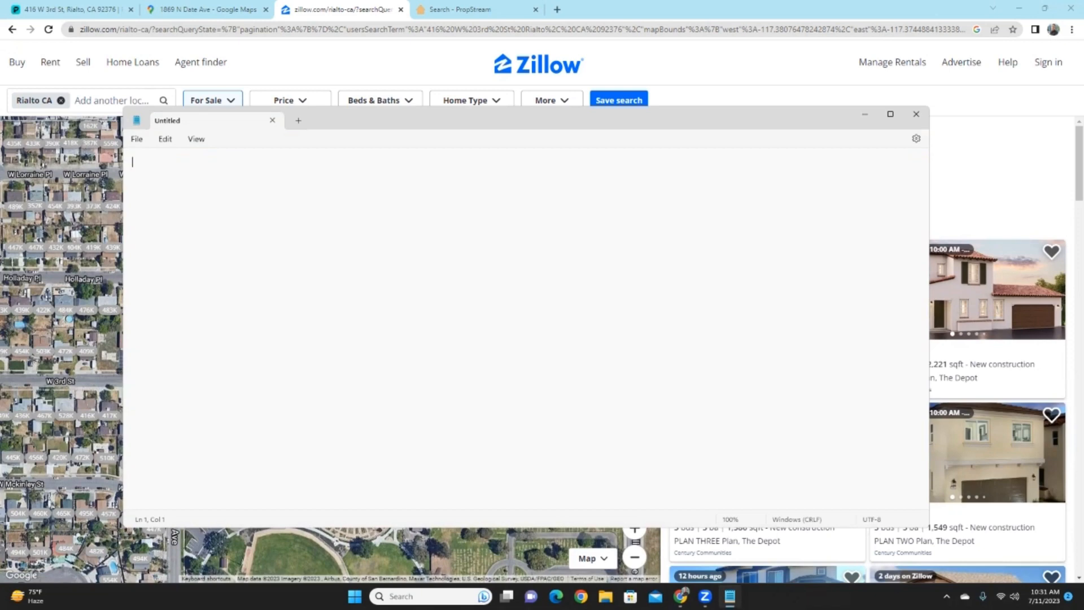
- Shrink the Notepad window and move it to the right, off the map
drag(928, 527, 313, 449)
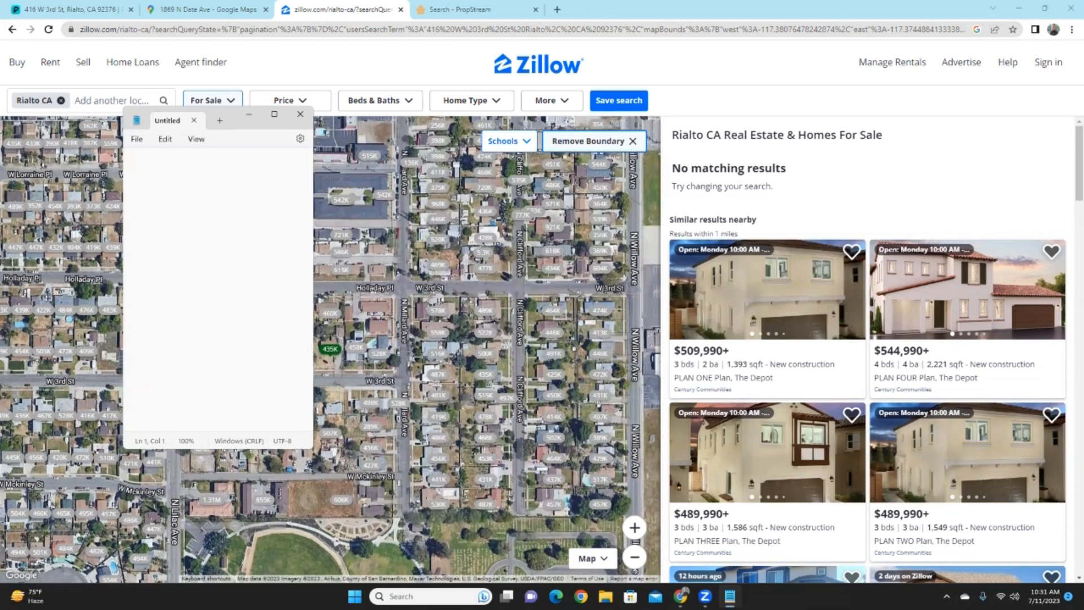
click(300, 114)
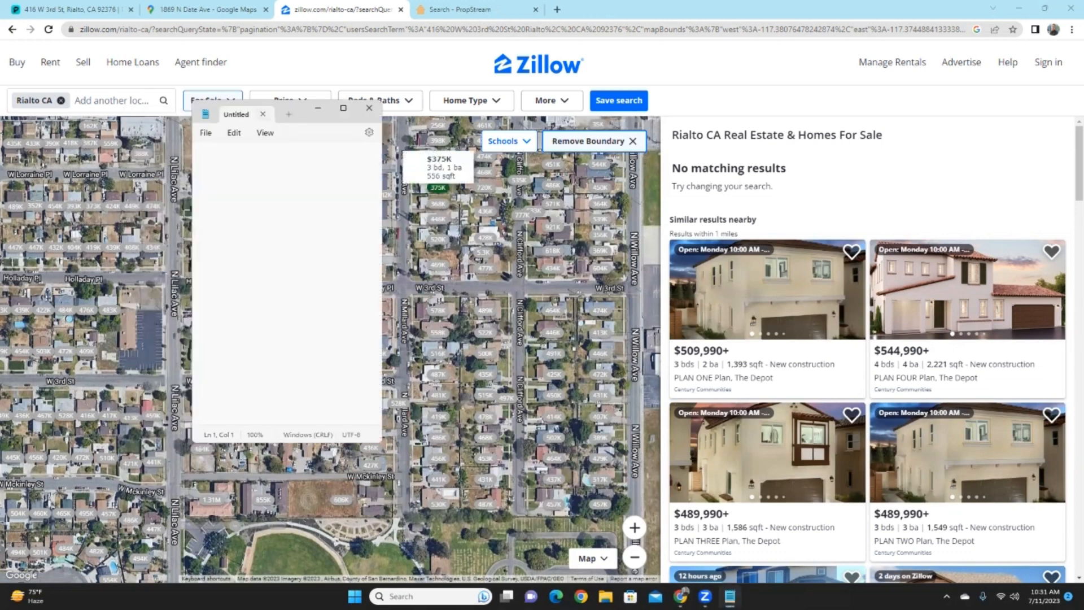
drag(305, 112, 850, 132)
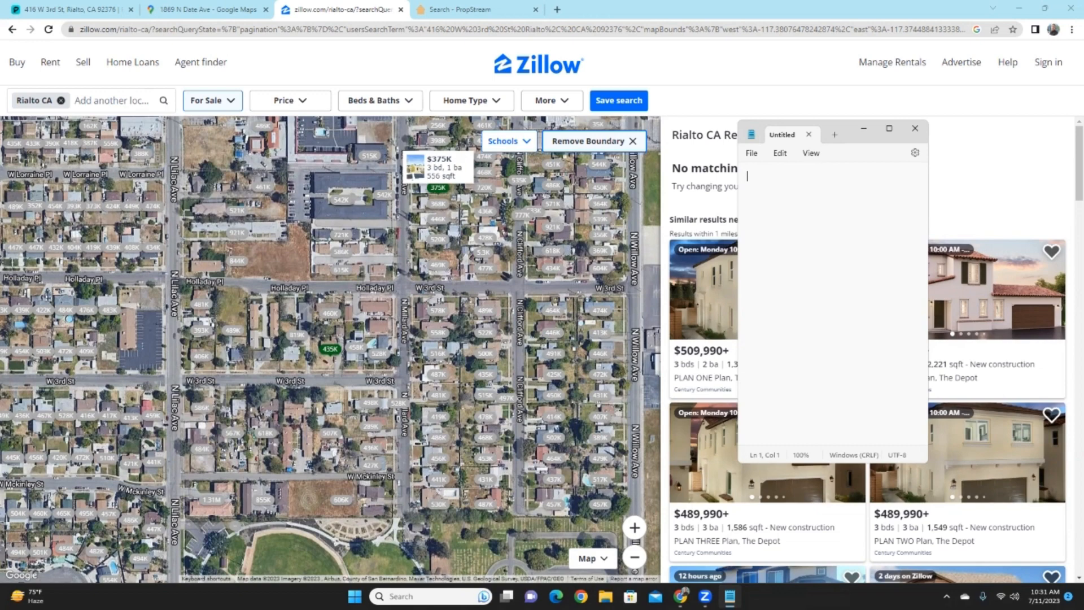
- Paste the address, then add lines SQFT: 959, Bed: 2 and Ba: 1
key(ctrl+v)
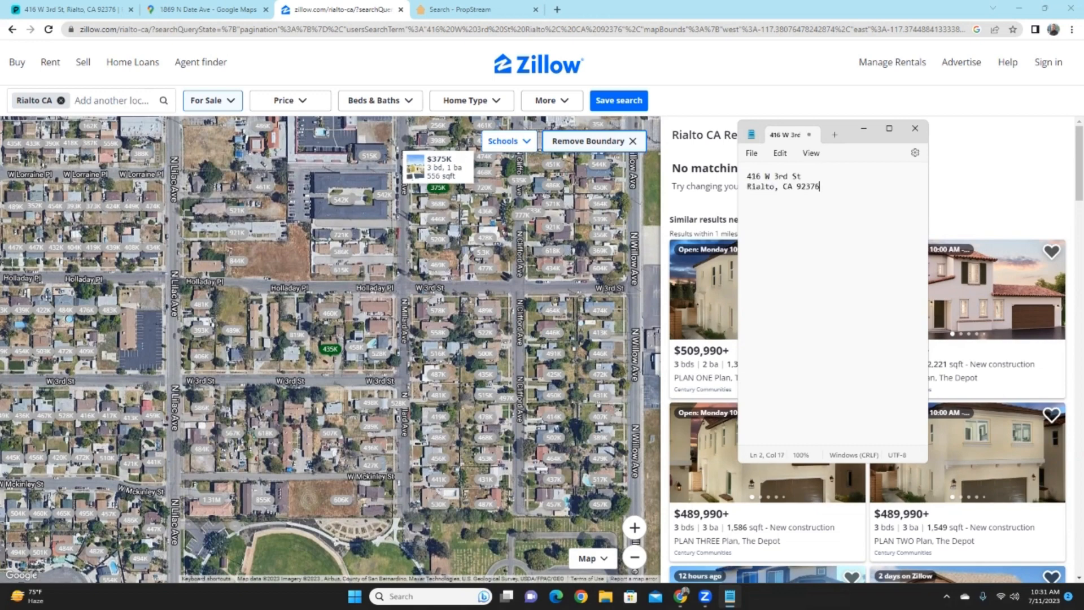
key(Return)
text(50)
text(FT)
text(: )
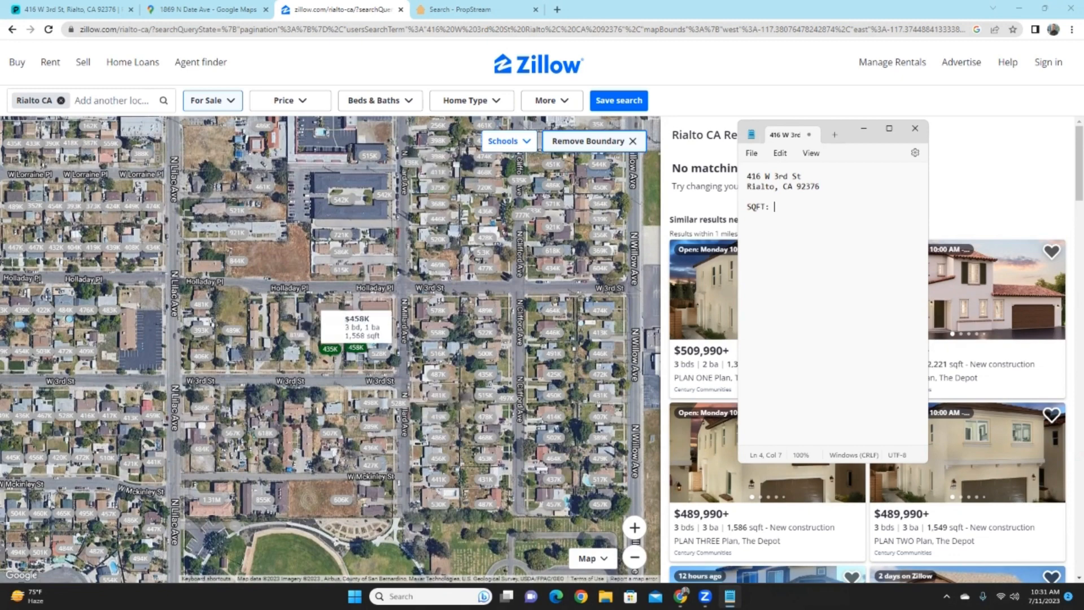
text(959)
key(Return)
text(Bed)
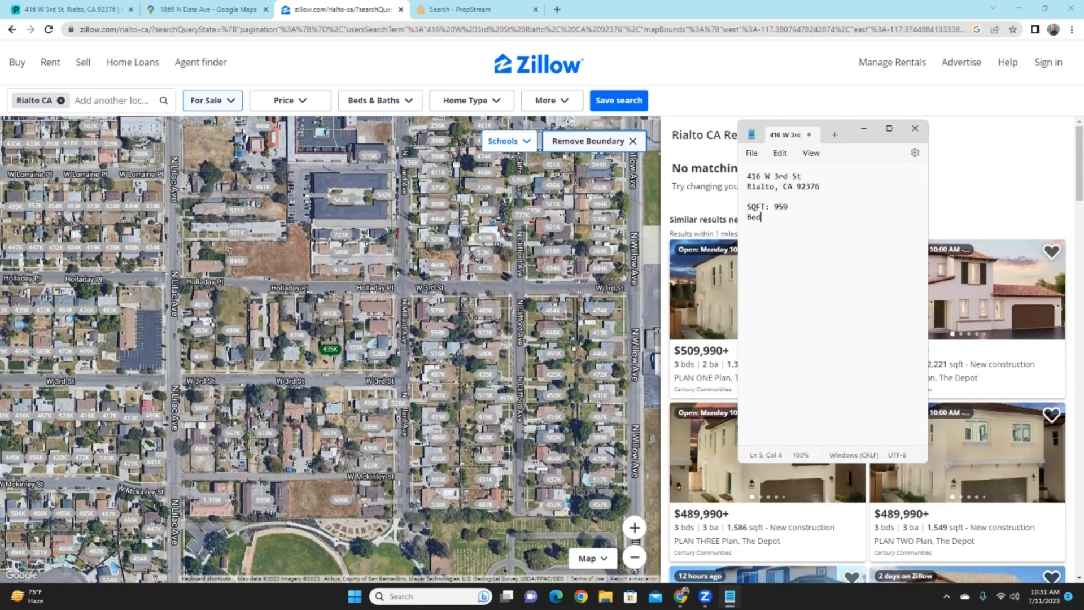
text(: 2)
key(Return)
text(Ba: 1)
scroll(314, 350, down, 2)
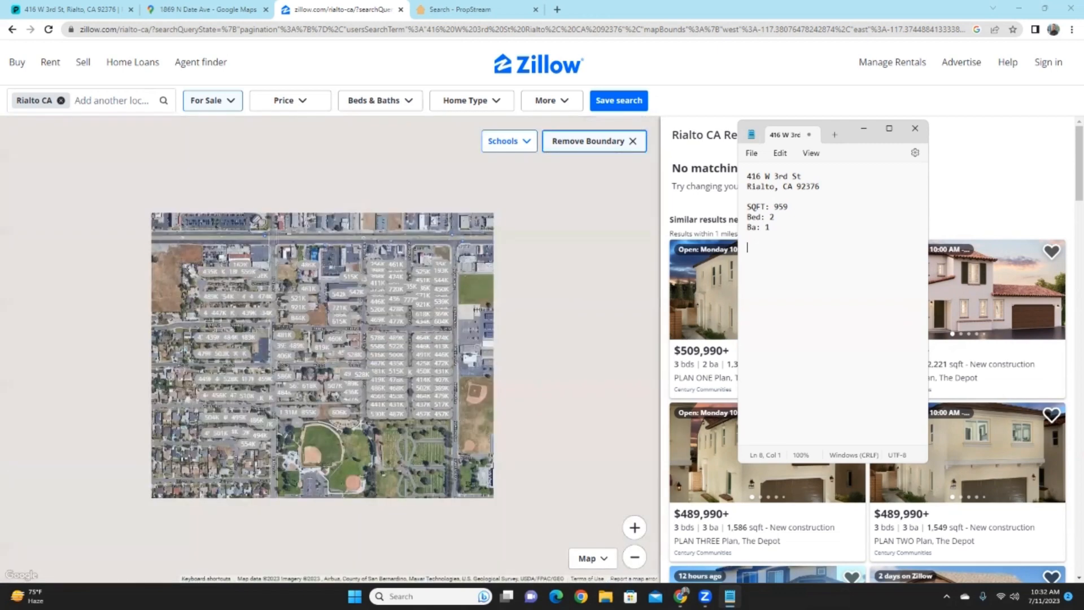
- Remove the Rialto city boundary and switch the map into Draw mode
scroll(322, 356, down, 1)
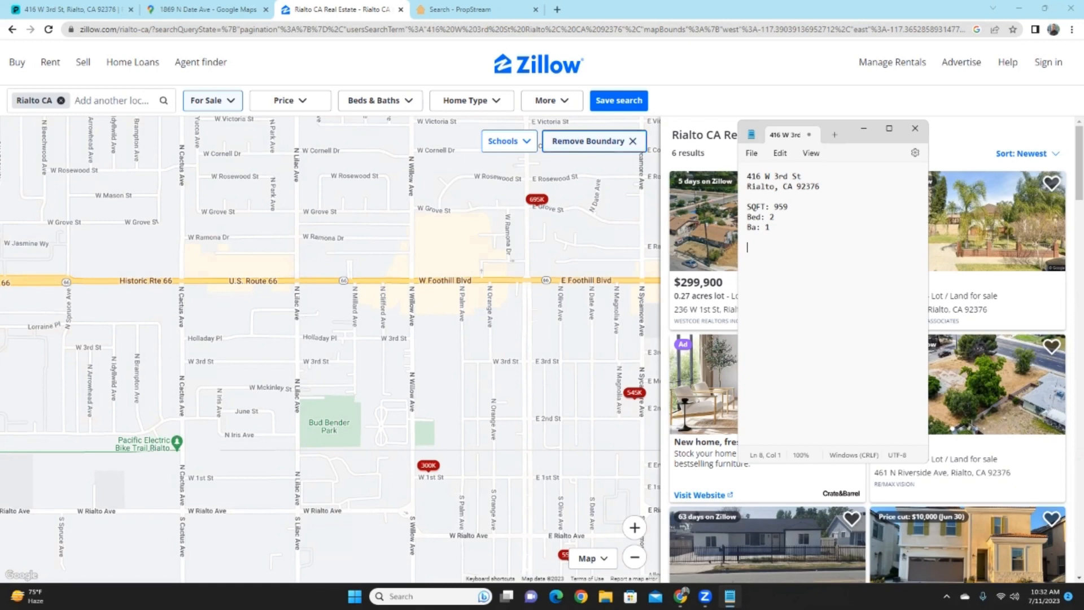
click(632, 142)
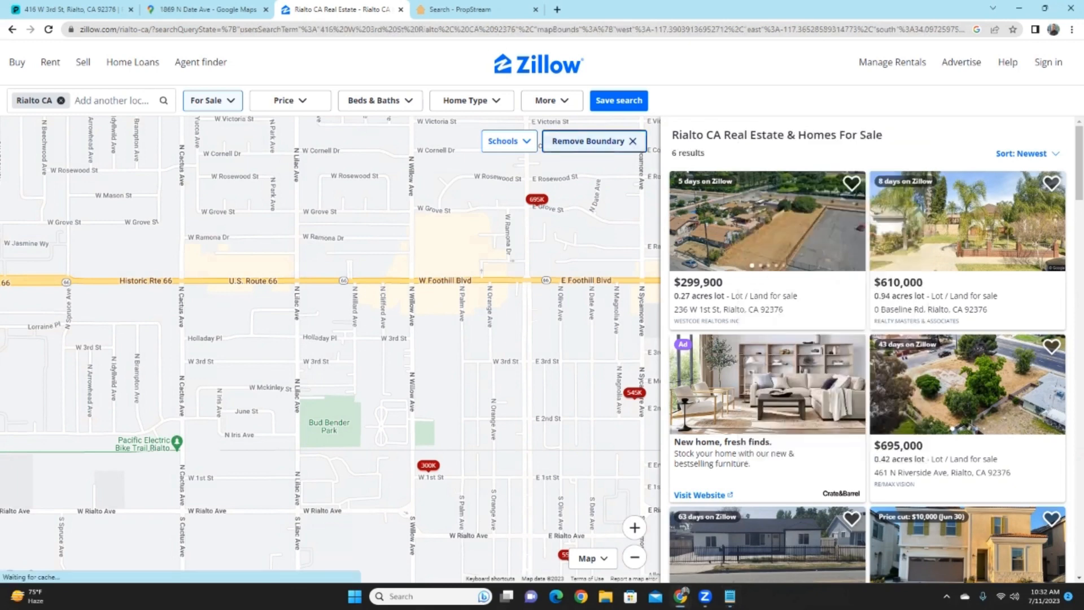
click(631, 140)
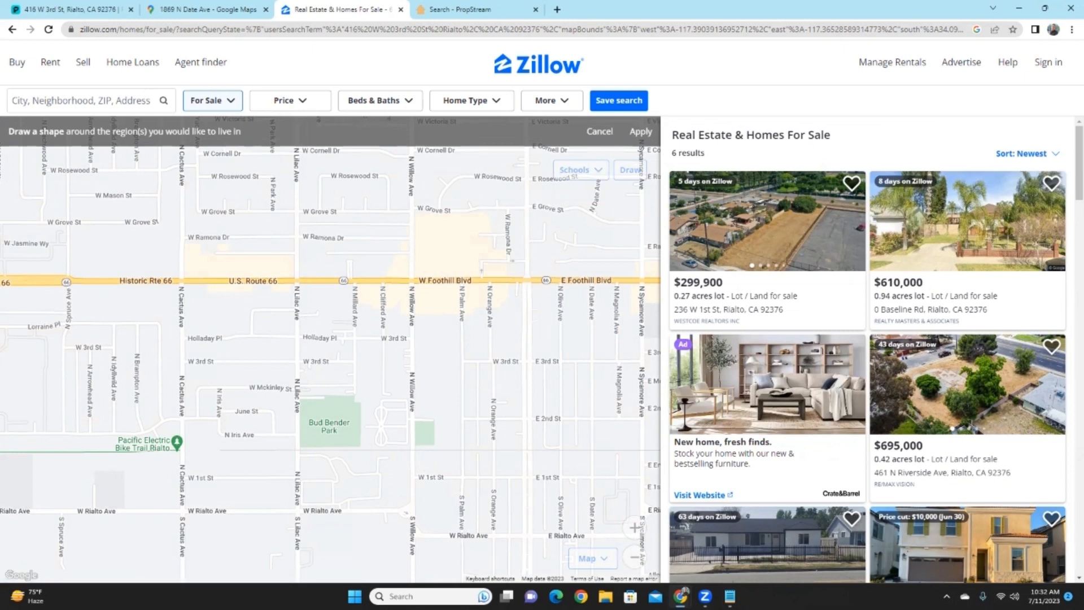
- Apply a drawn area from N Cactus Ave to N Willow Ave and show Sold homes
mouse_move(181, 286)
mouse_down()
mouse_move(185, 514)
mouse_move(406, 513)
mouse_move(414, 280)
mouse_move(181, 282)
mouse_up()
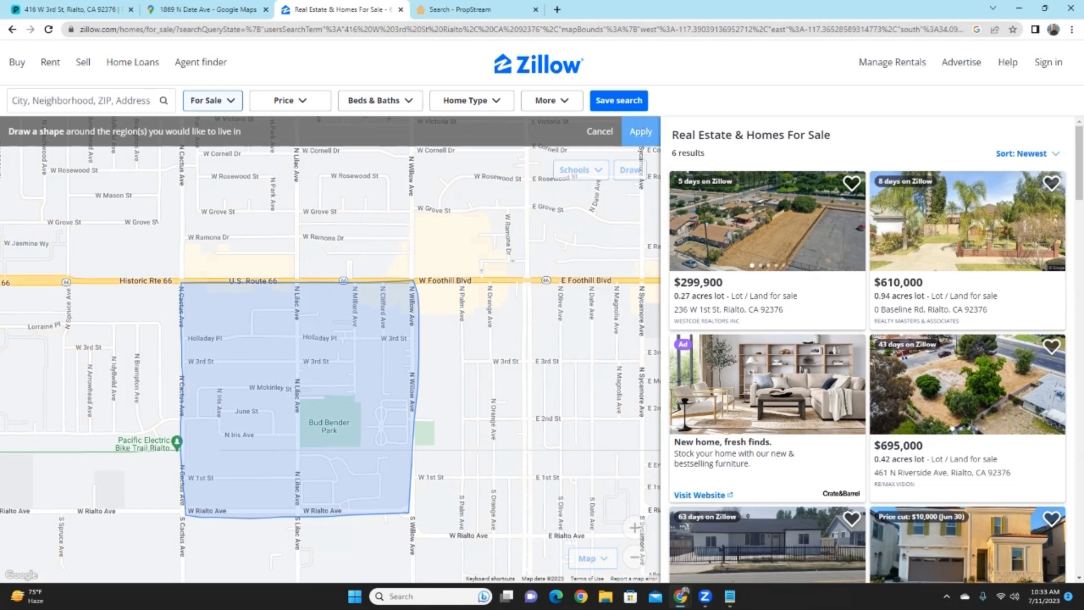
click(640, 131)
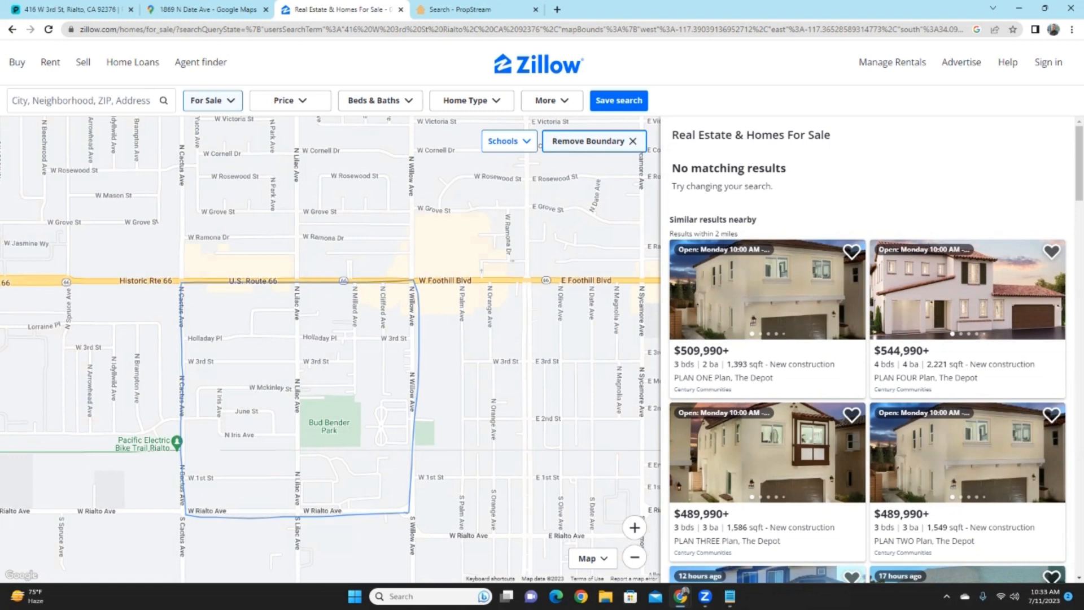
click(213, 100)
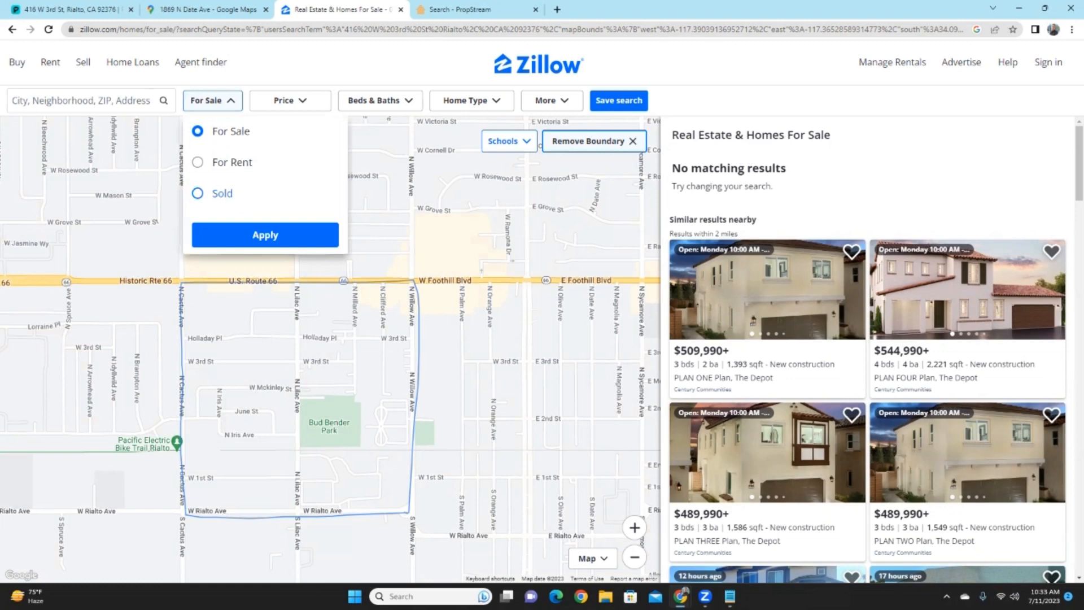
click(198, 193)
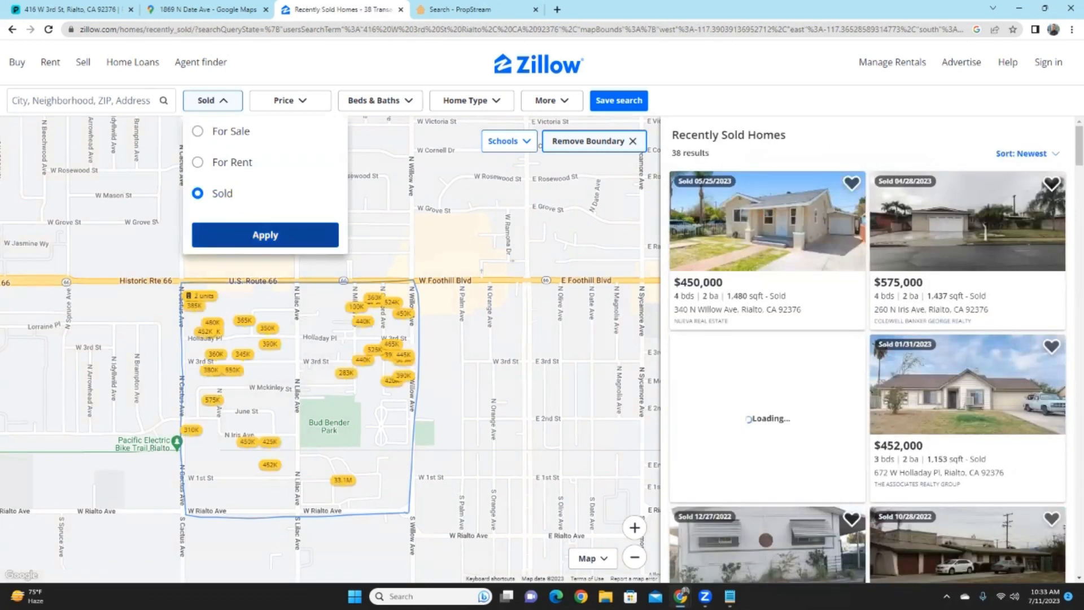
click(276, 233)
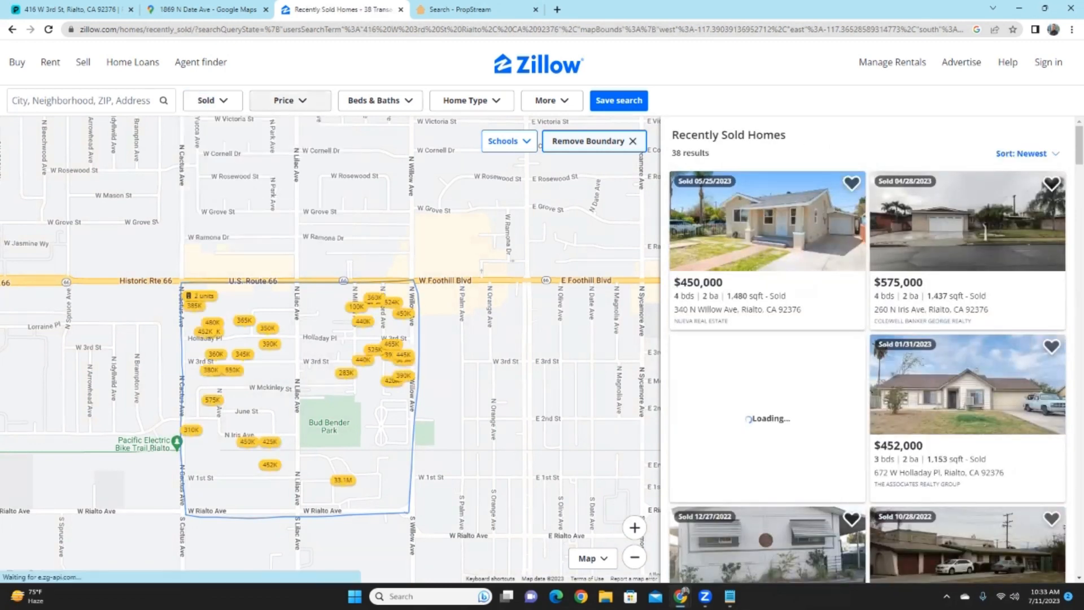
- Filter to at least 2 bedrooms and 1 bathroom
click(377, 100)
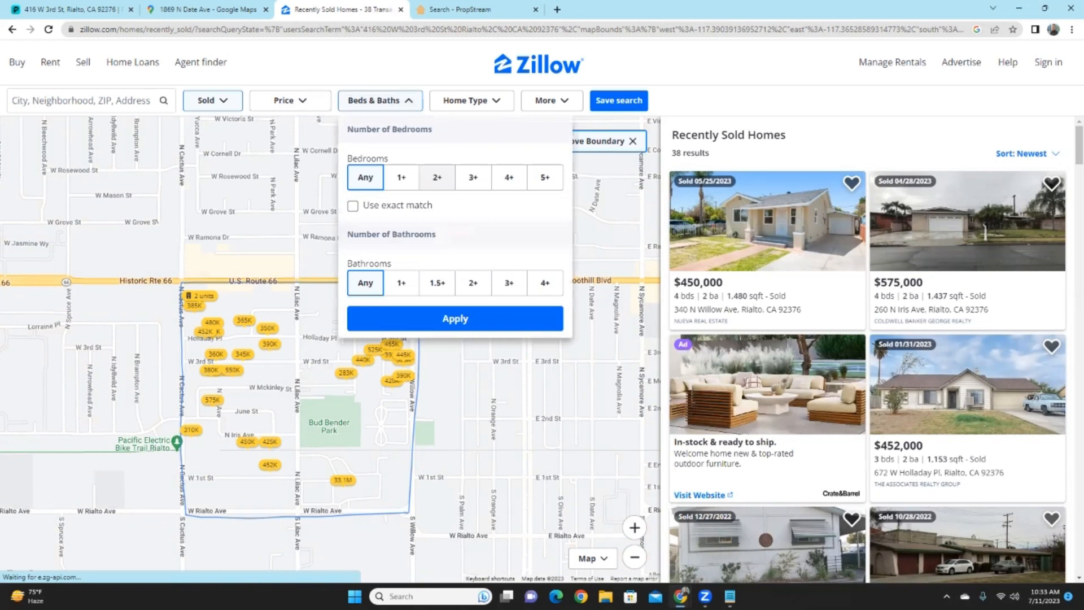
click(437, 177)
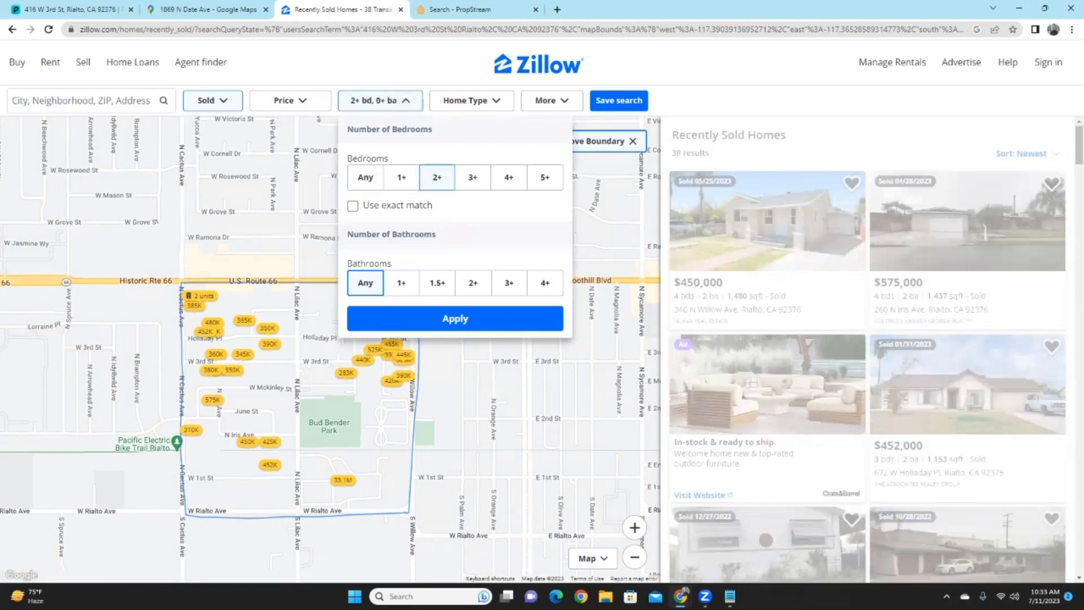
click(401, 282)
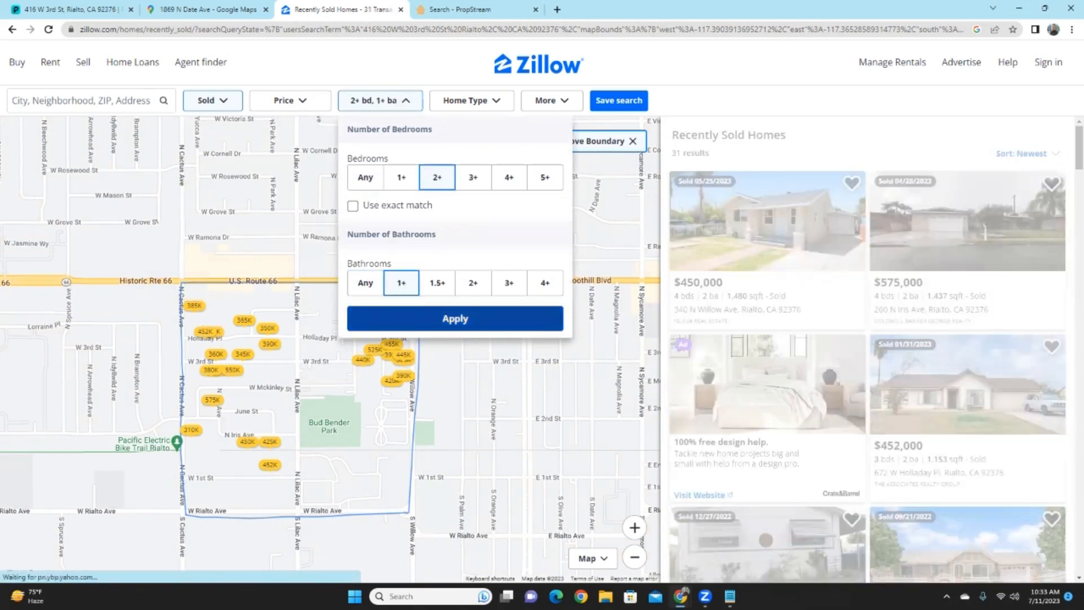
click(455, 319)
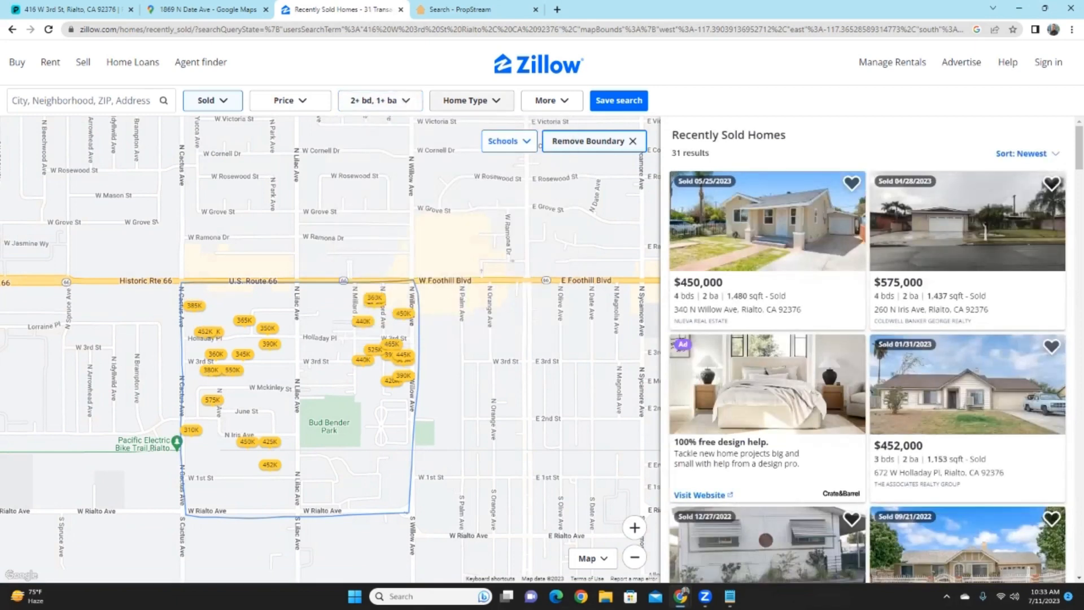
- Restrict the home type to Houses only
click(472, 101)
click(478, 149)
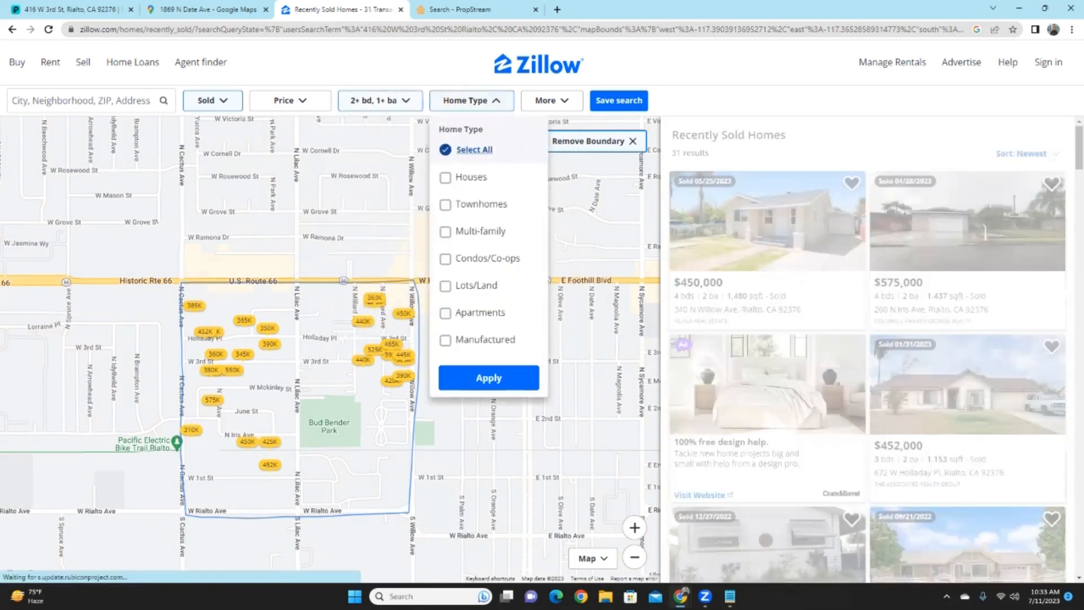
click(446, 177)
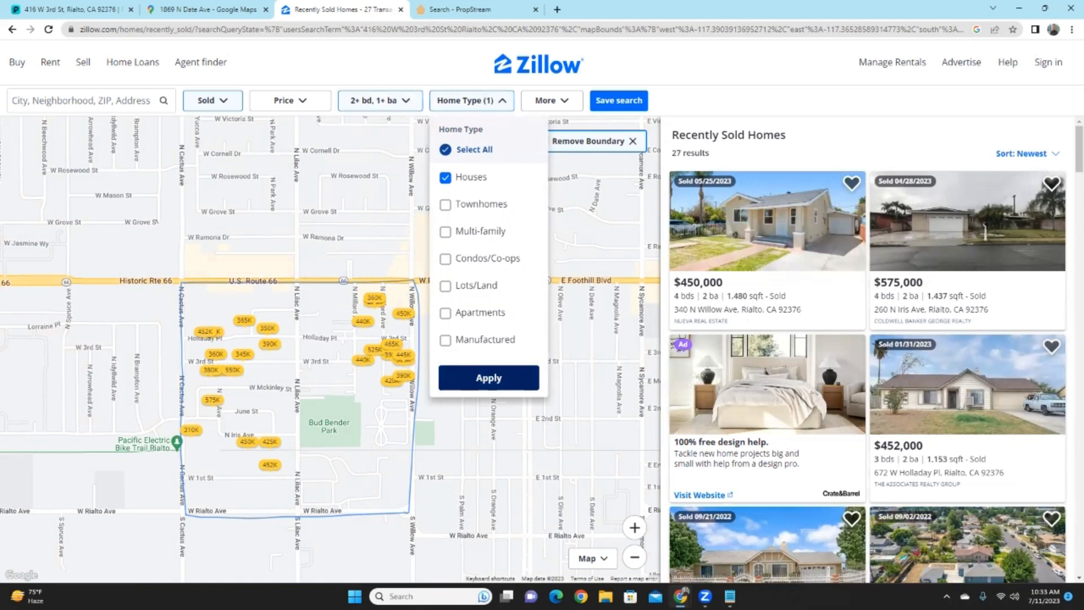
click(488, 378)
click(548, 100)
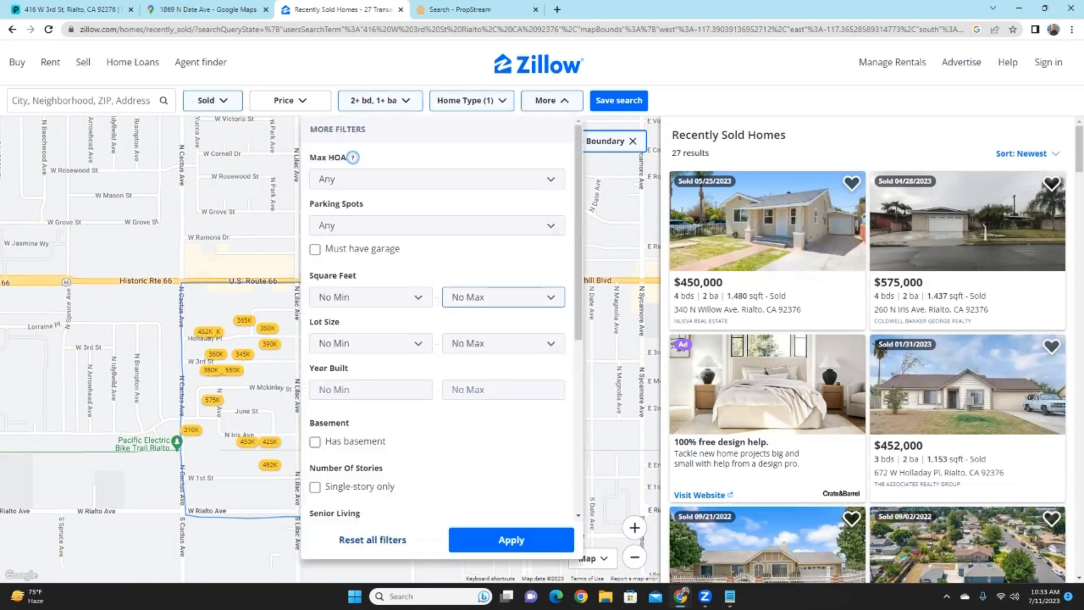
- Set square footage to a 750 minimum and 1,250 maximum in More filters
click(502, 297)
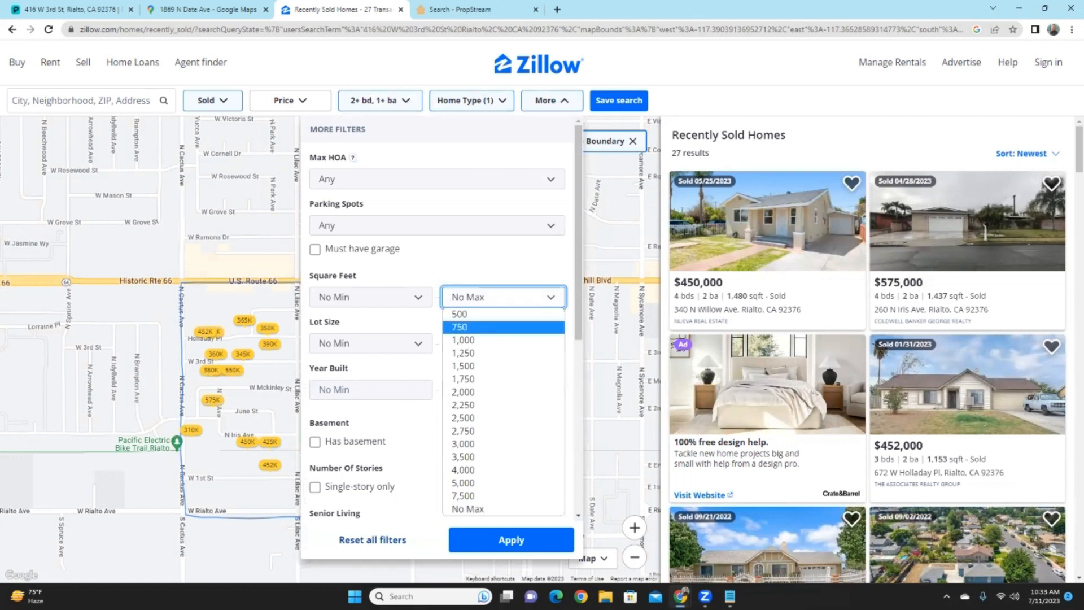
click(463, 353)
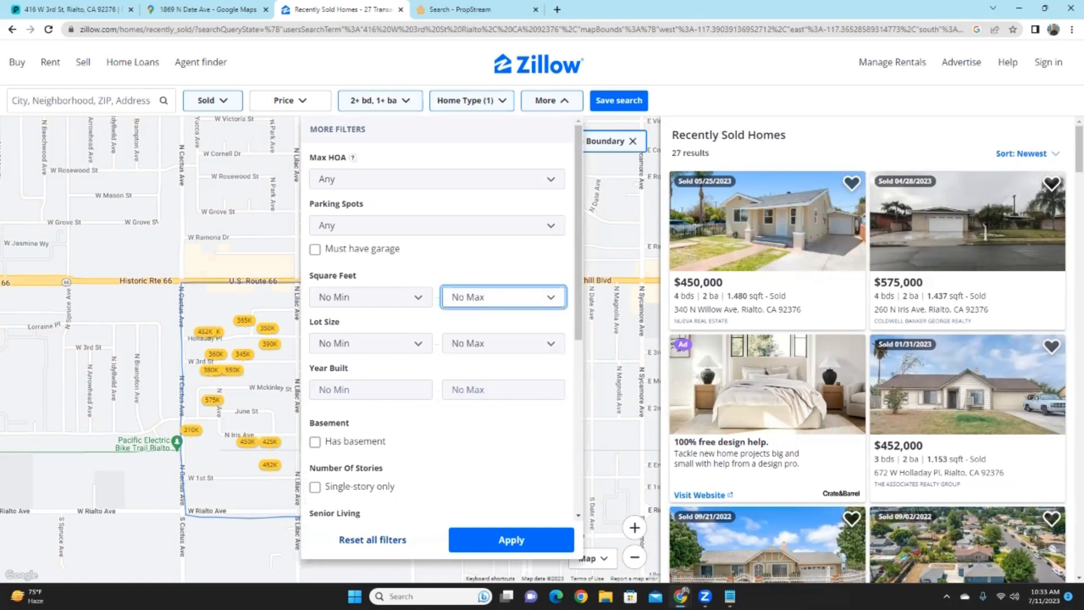
click(371, 297)
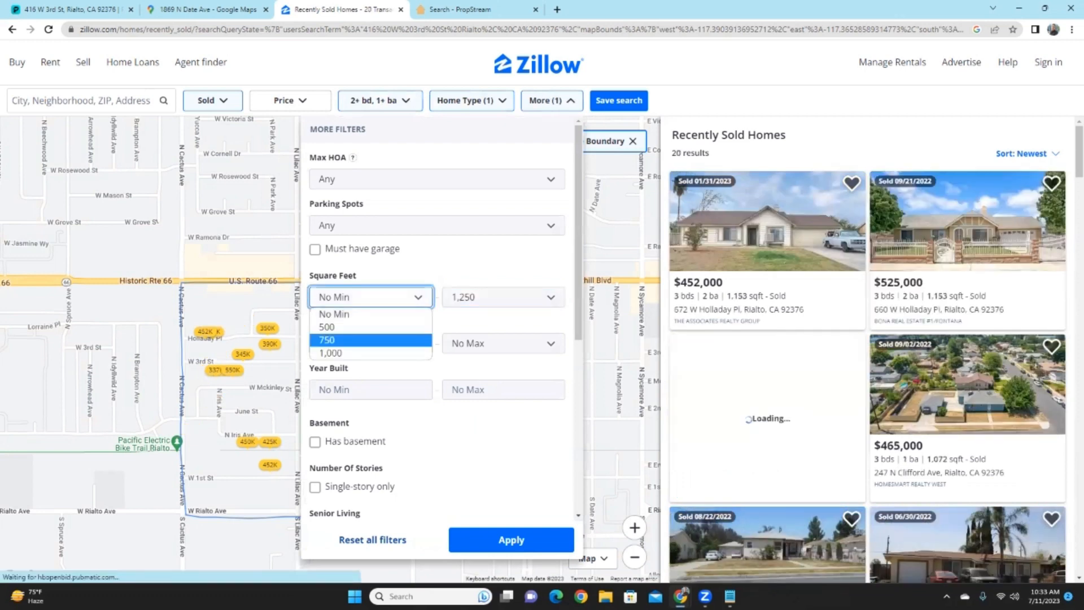
click(339, 340)
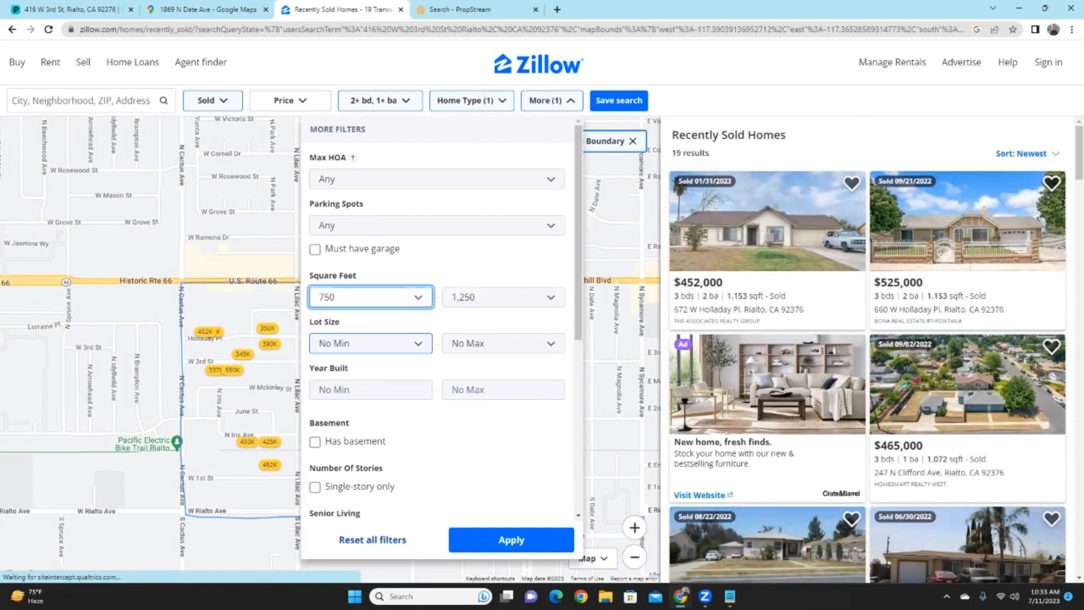
scroll(438, 316, down, 2)
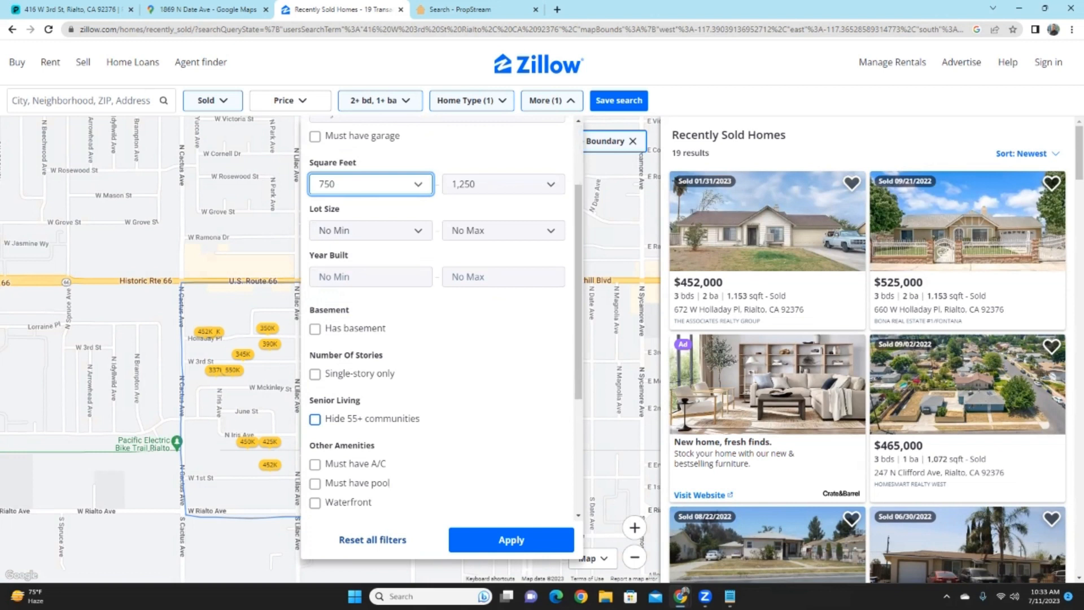
scroll(437, 316, down, 2)
scroll(438, 316, down, 2)
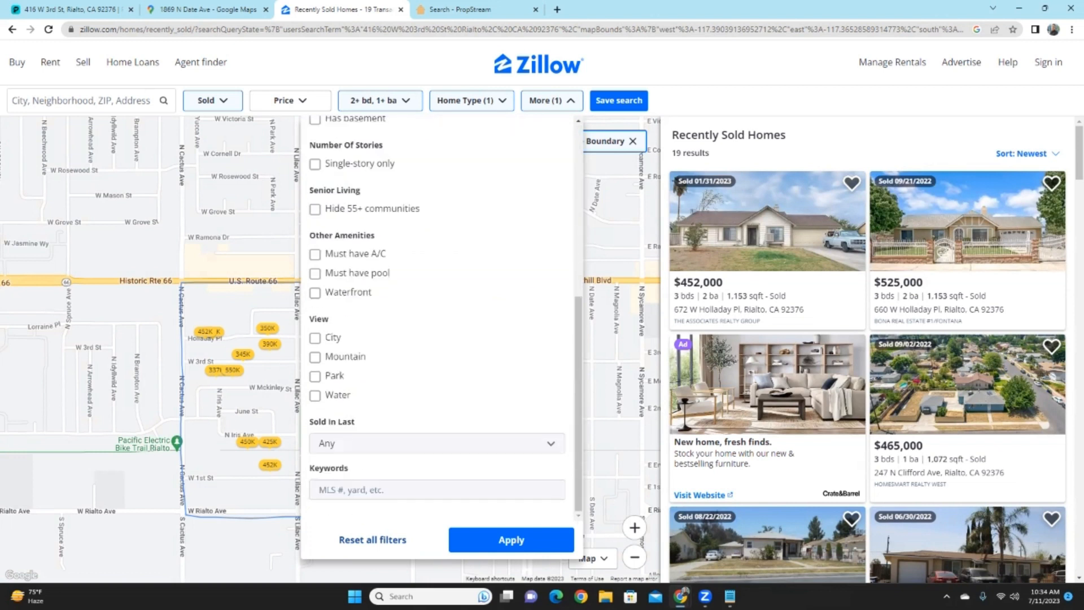
scroll(438, 316, up, 3)
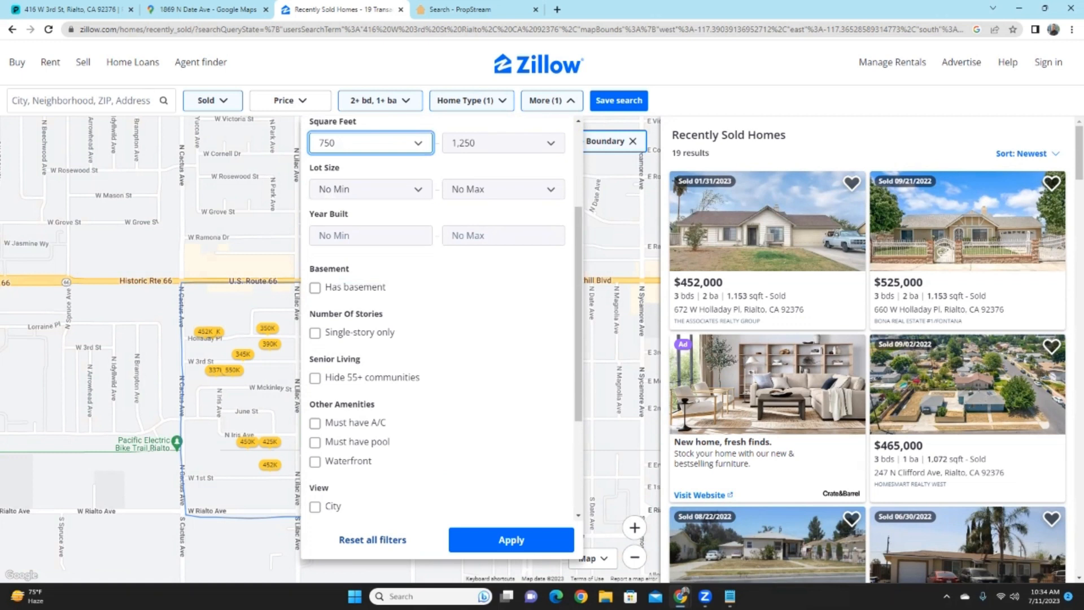
scroll(443, 317, down, 1)
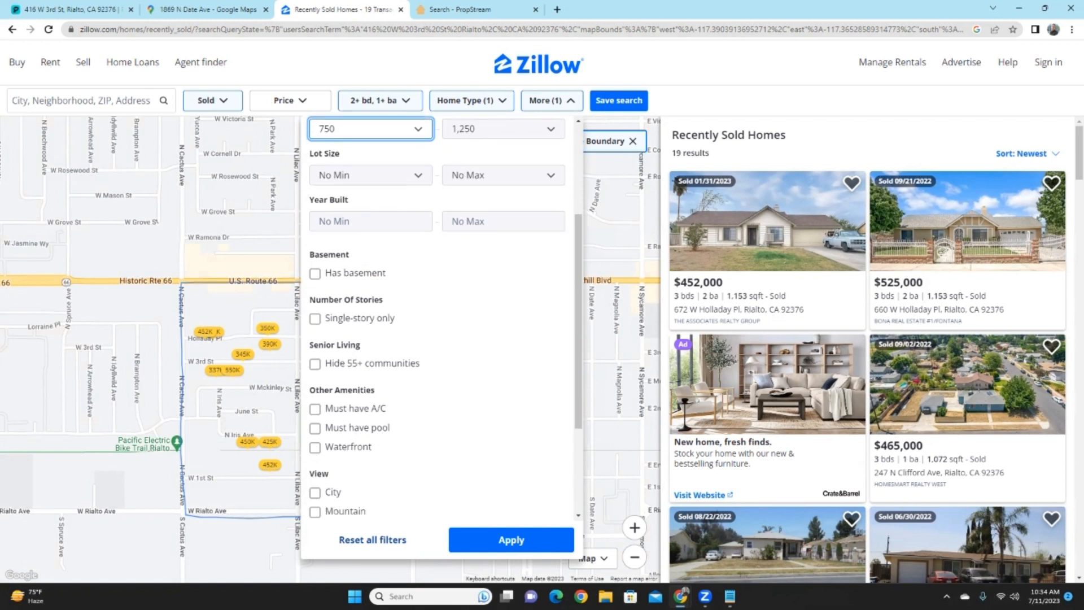
scroll(443, 317, down, 2)
scroll(443, 316, down, 1)
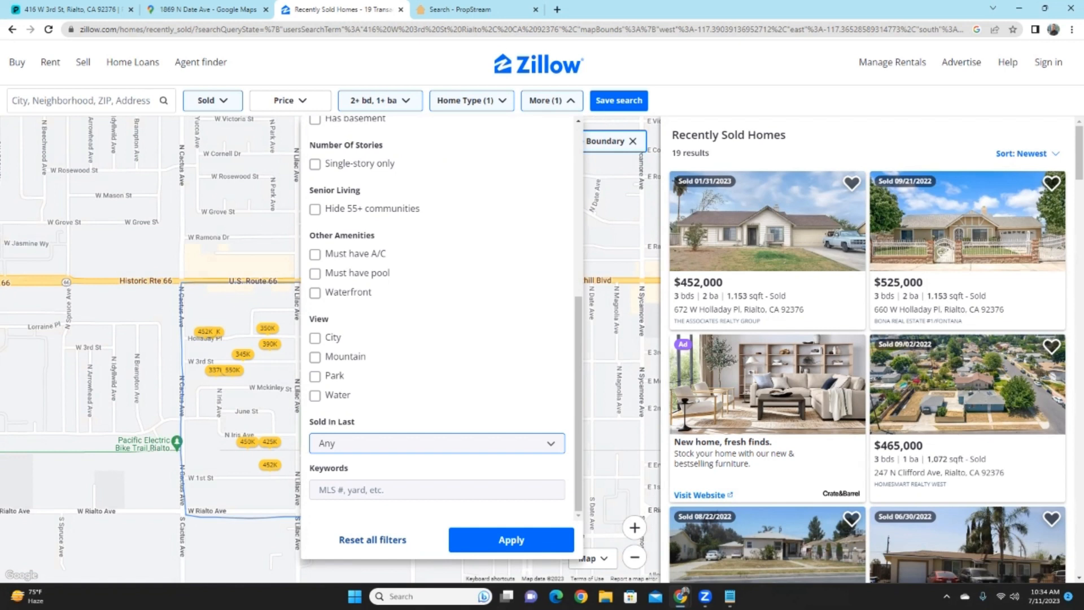
- Widen Sold In Last from 90 days to 12 months and review the 4 comps
click(437, 443)
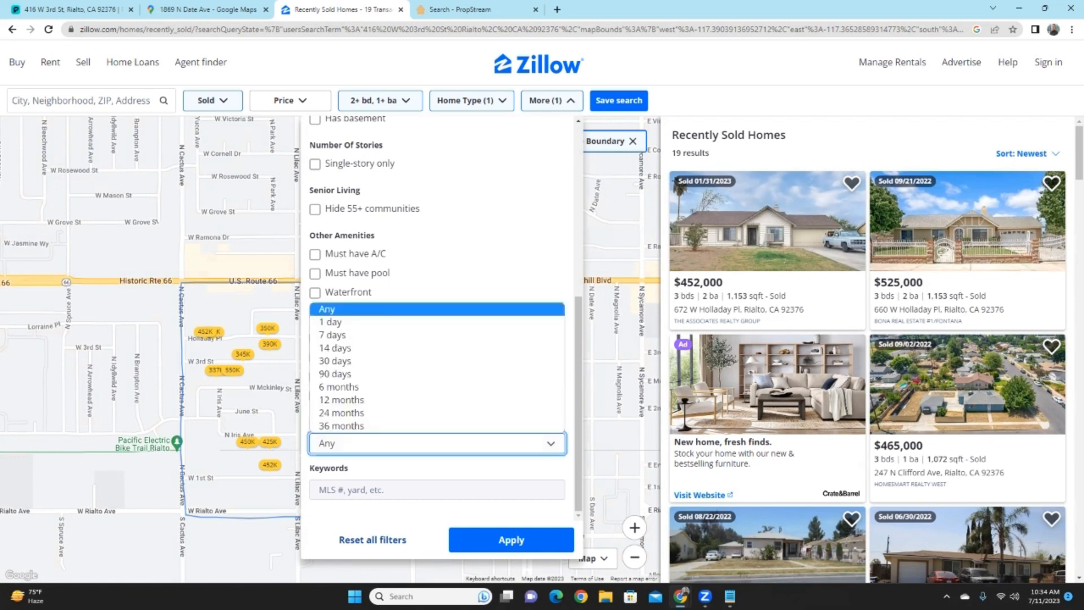
click(335, 374)
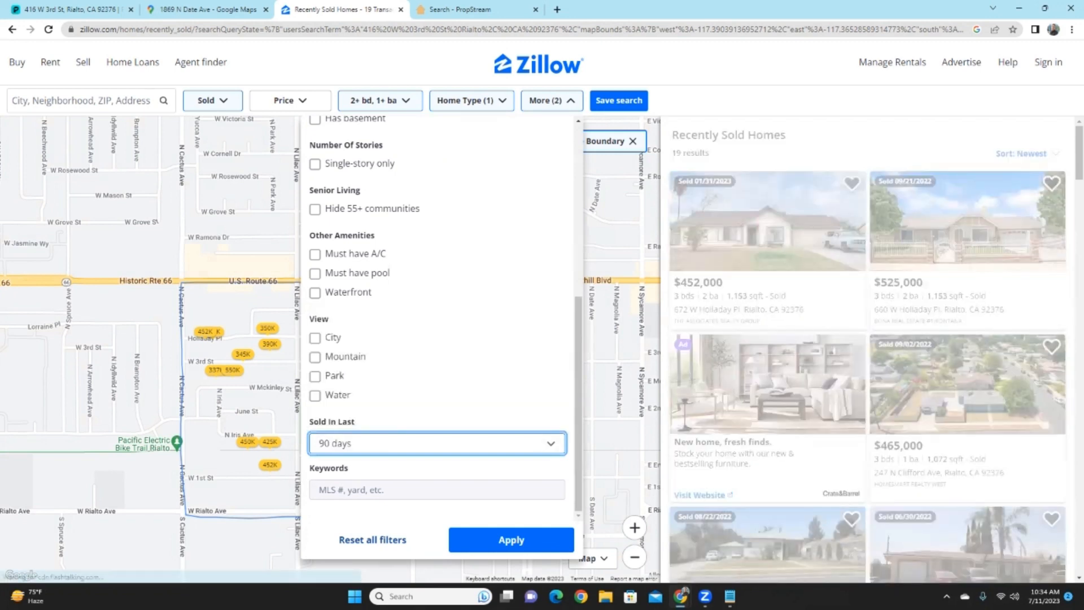
click(436, 443)
click(339, 386)
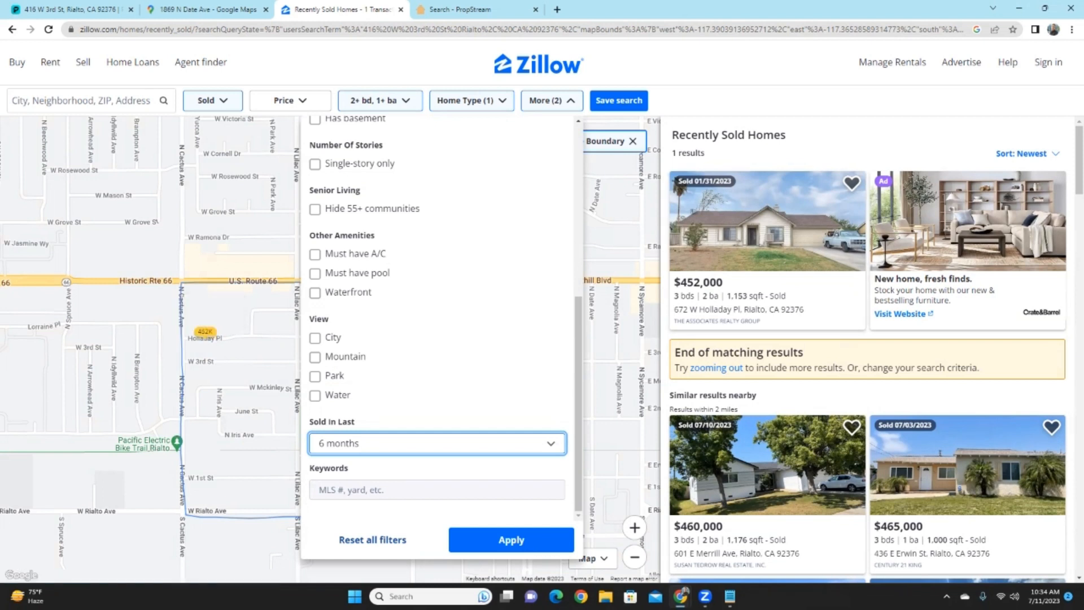
key(Down)
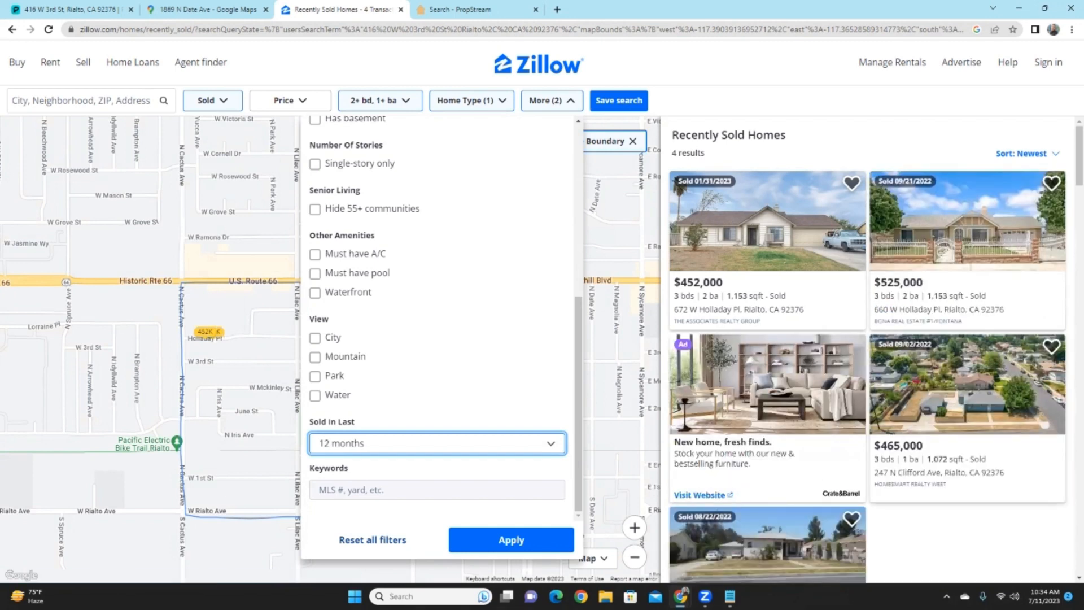
scroll(867, 350, down, 2)
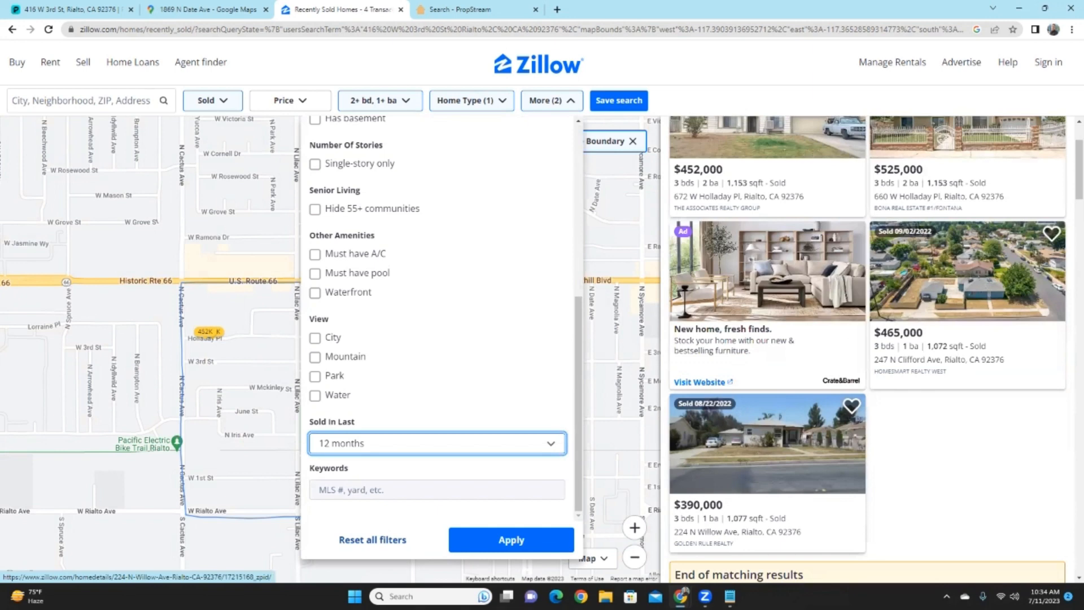
scroll(867, 350, up, 2)
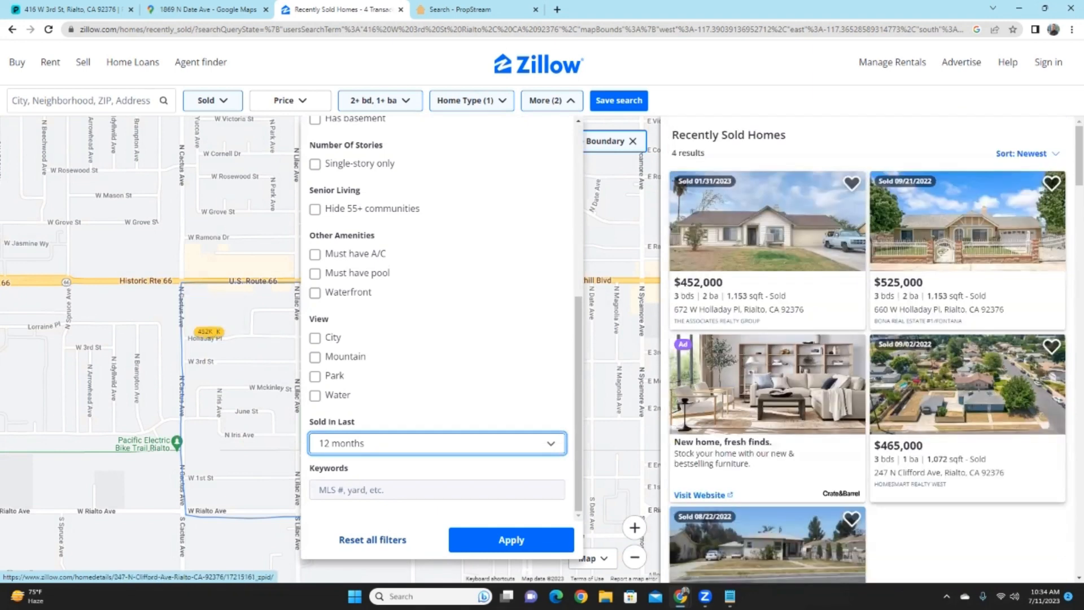
scroll(866, 350, down, 1)
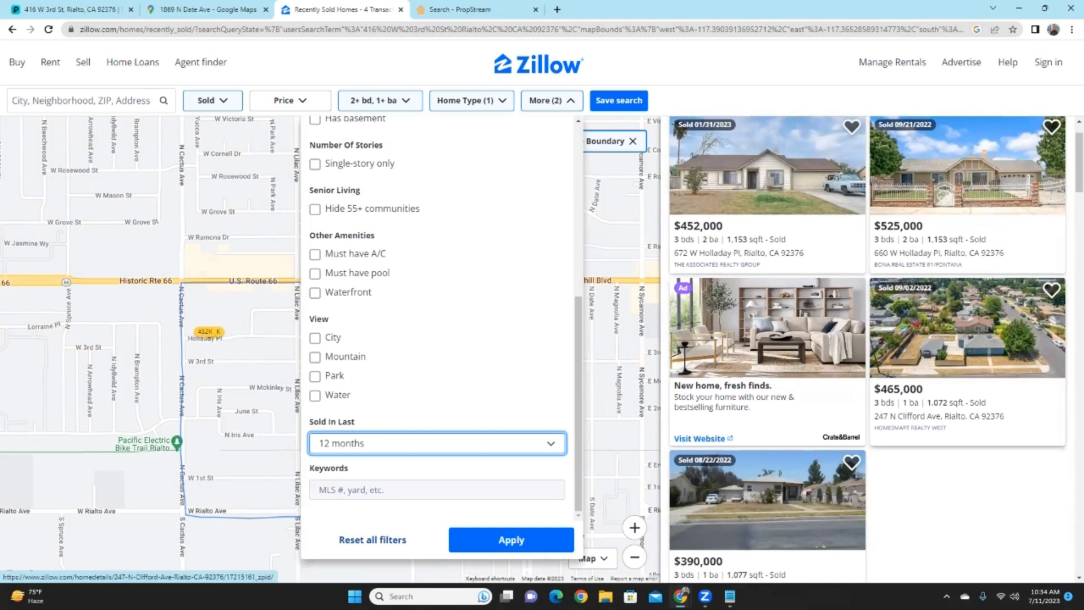
scroll(866, 350, down, 2)
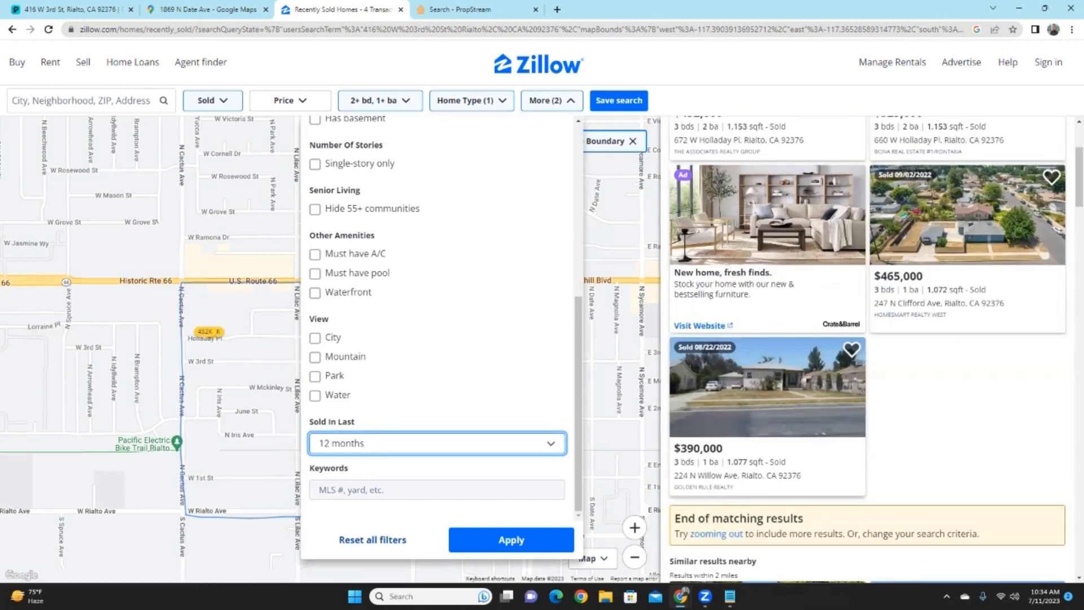
scroll(967, 310, up, 2)
scroll(968, 311, up, 1)
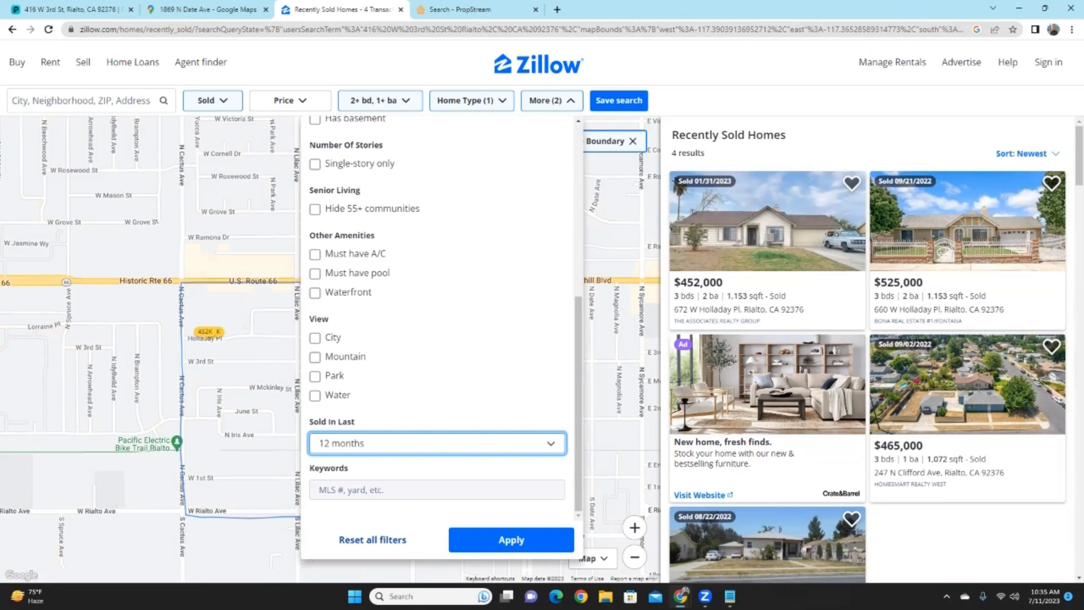
- Close More filters, move the Notepad deal sheet over the map, and launch Calculator
click(512, 539)
key(alt+Tab)
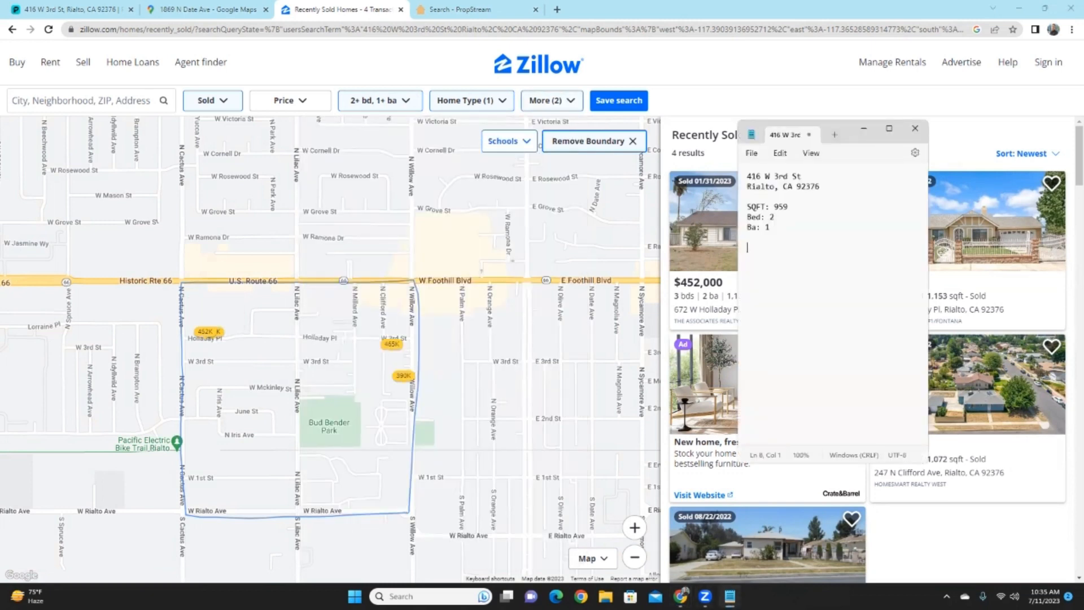
drag(846, 134, 322, 120)
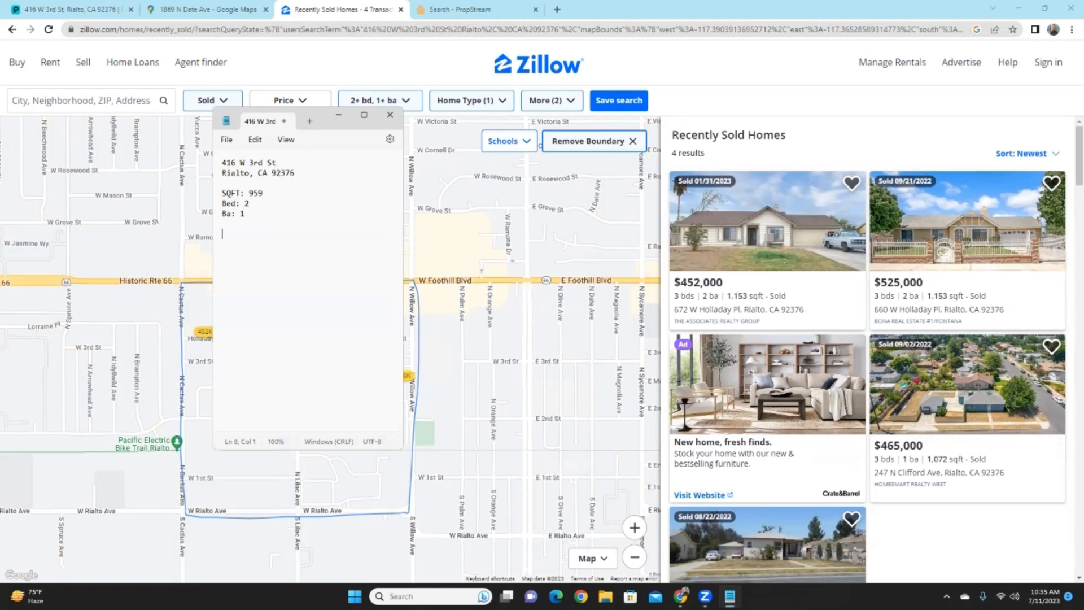
key(super)
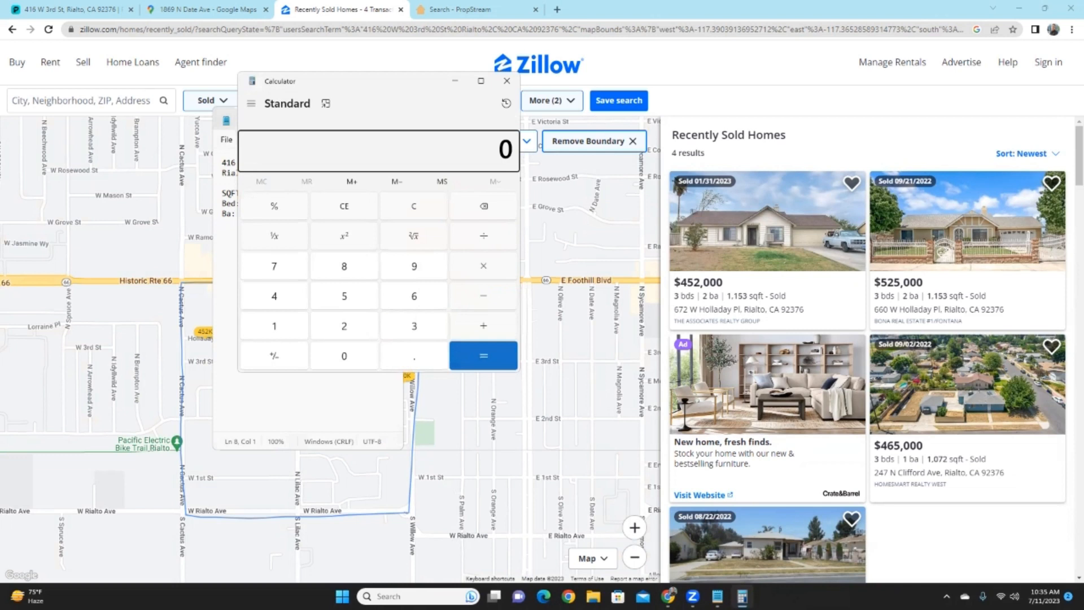
- Place Calculator beside the notes and sum 452,000 + 525,000 + 465,000 to 1,442,000
drag(519, 371, 430, 375)
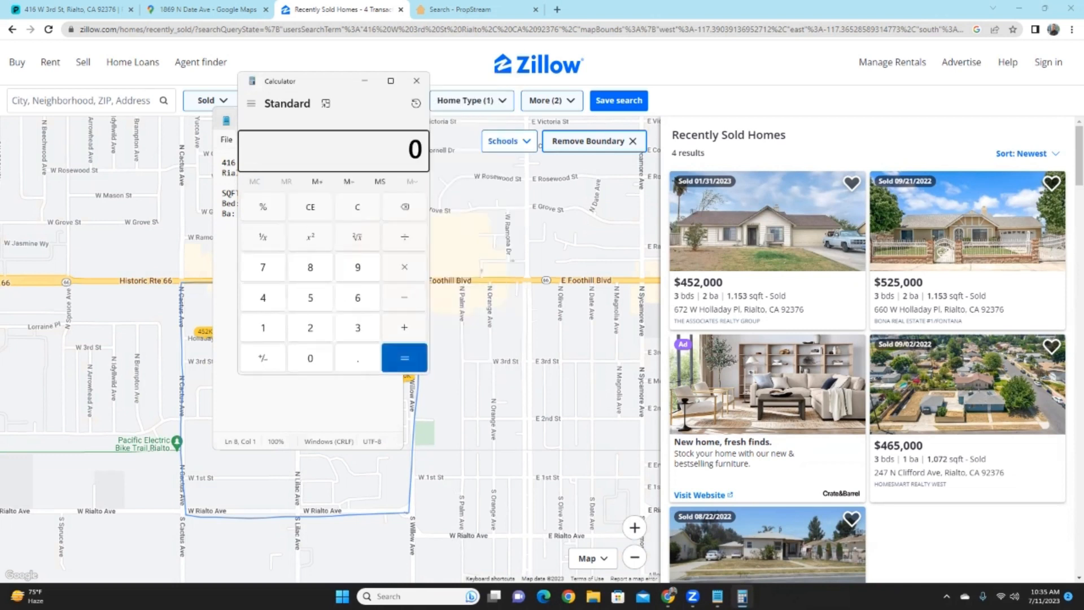
drag(316, 81, 510, 143)
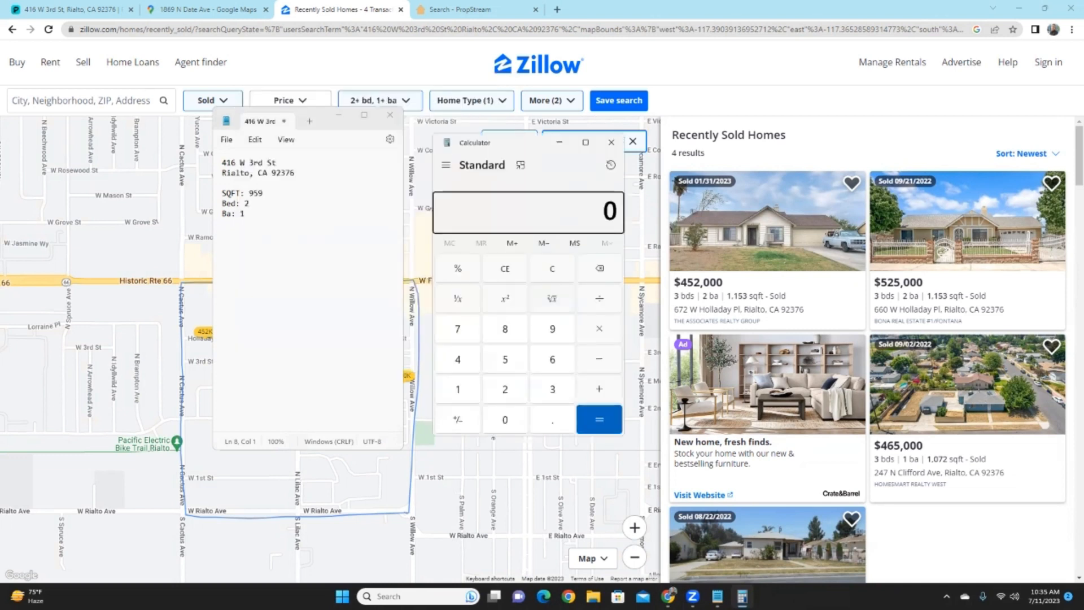
key(4)
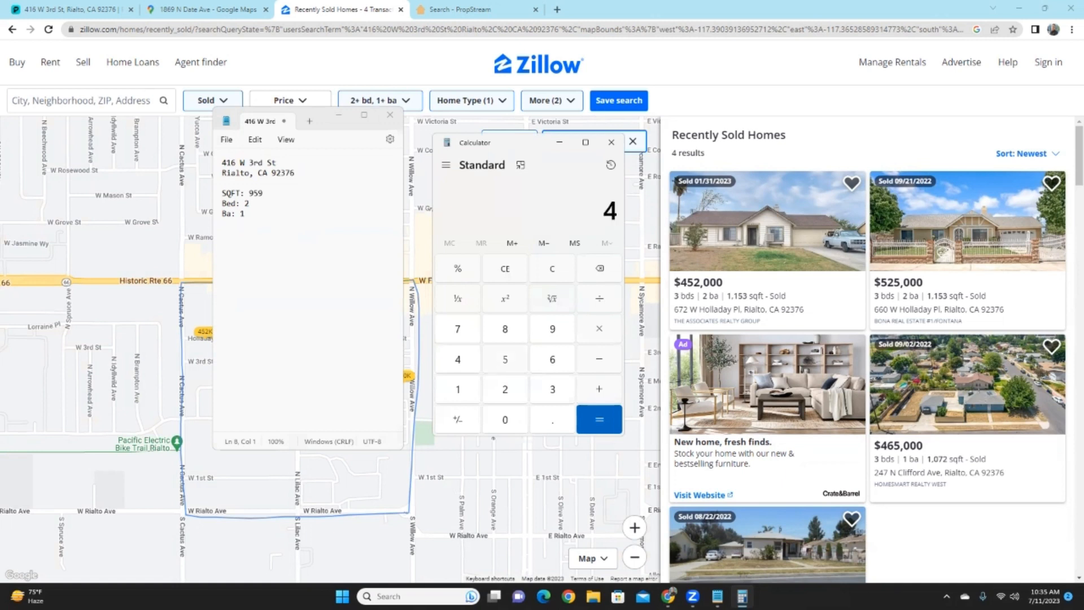
key(5)
key(2)
key(0)
key(0)
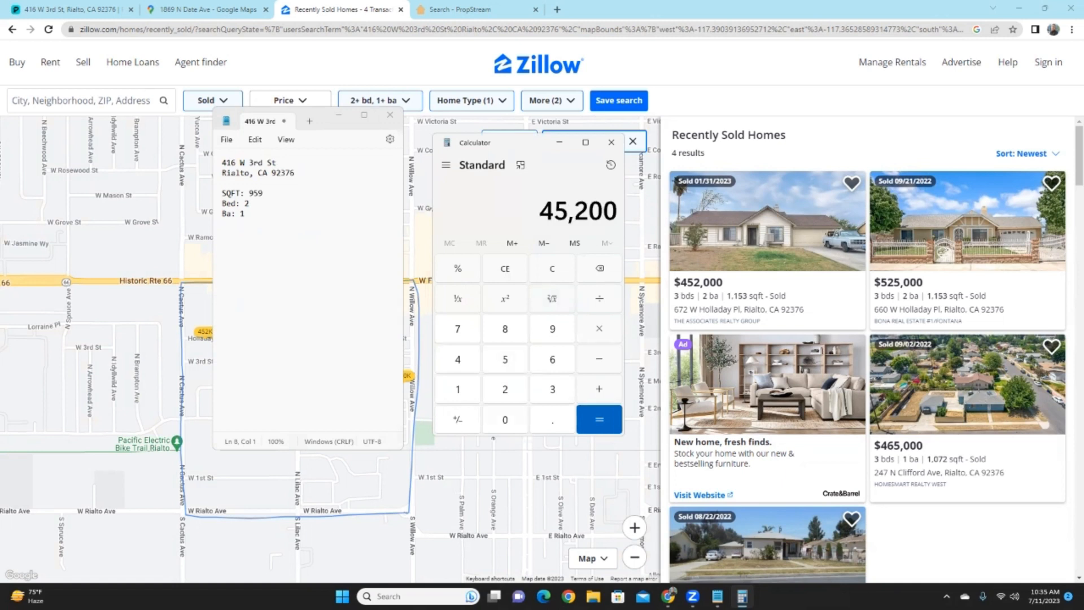
key(0)
key(plus)
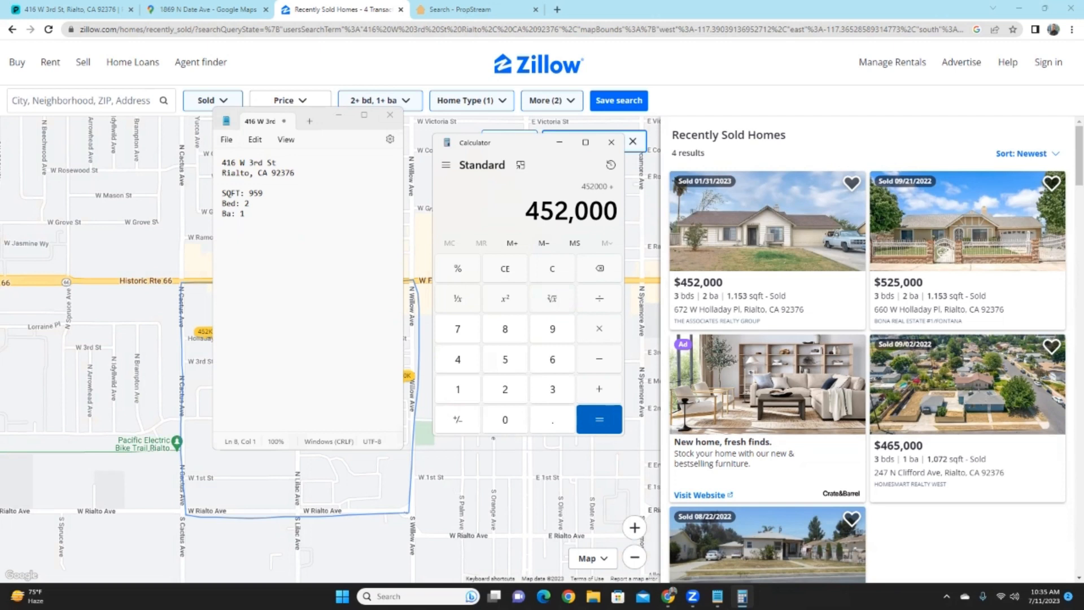
key(5)
key(2)
key(5)
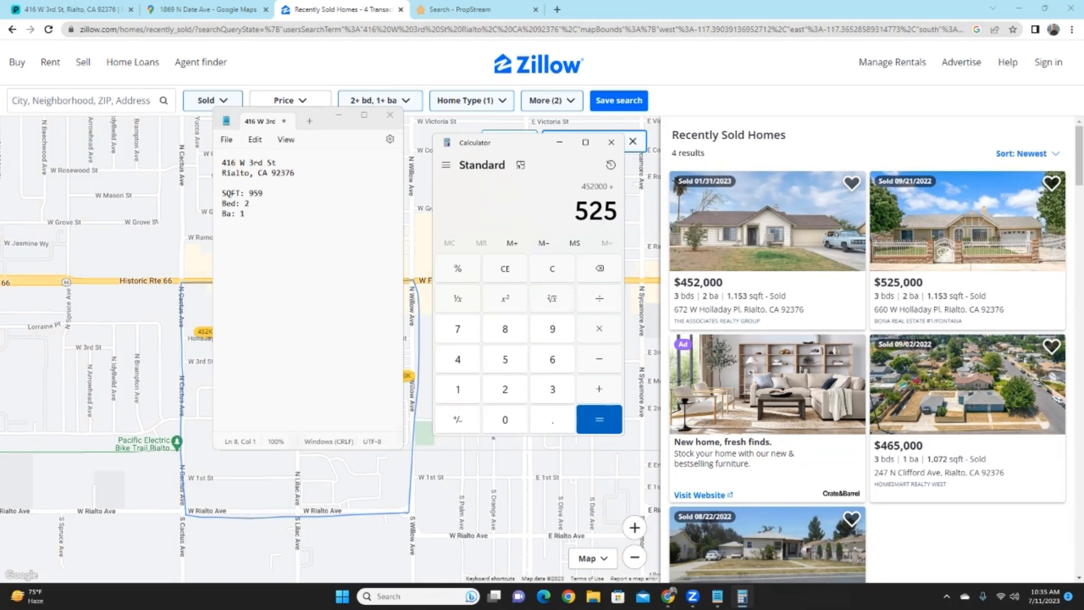
key(0)
key(0)
key(0)
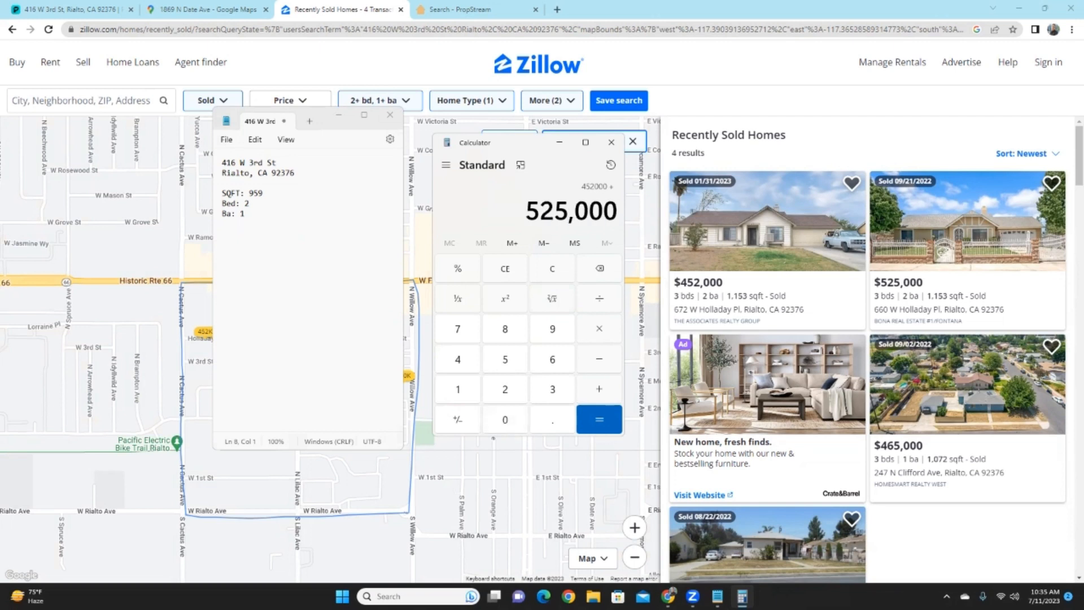
key(plus)
key(4)
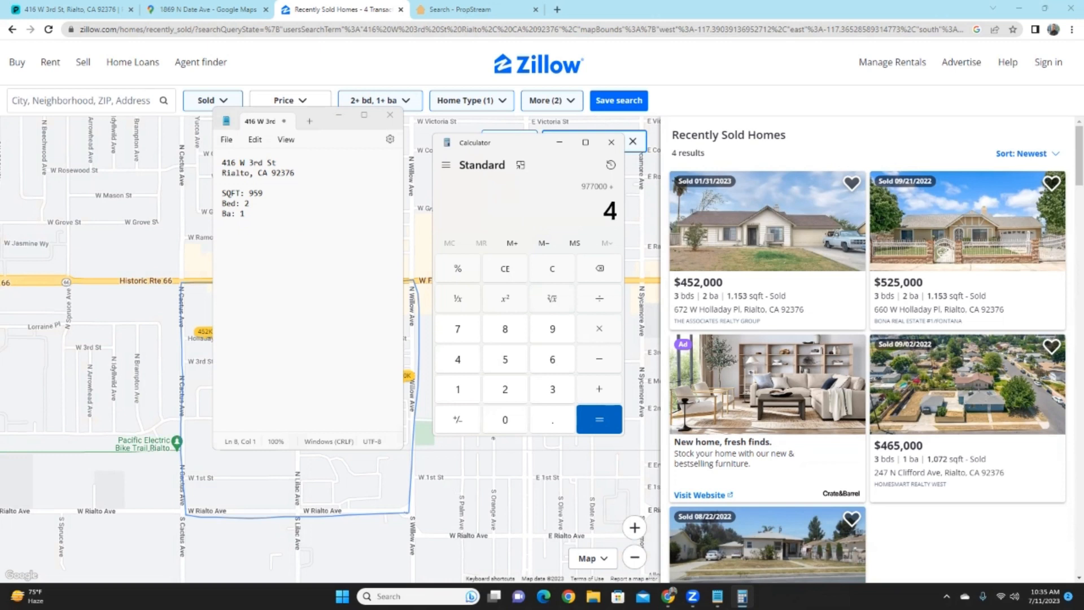
key(6)
key(5)
key(0)
key(0)
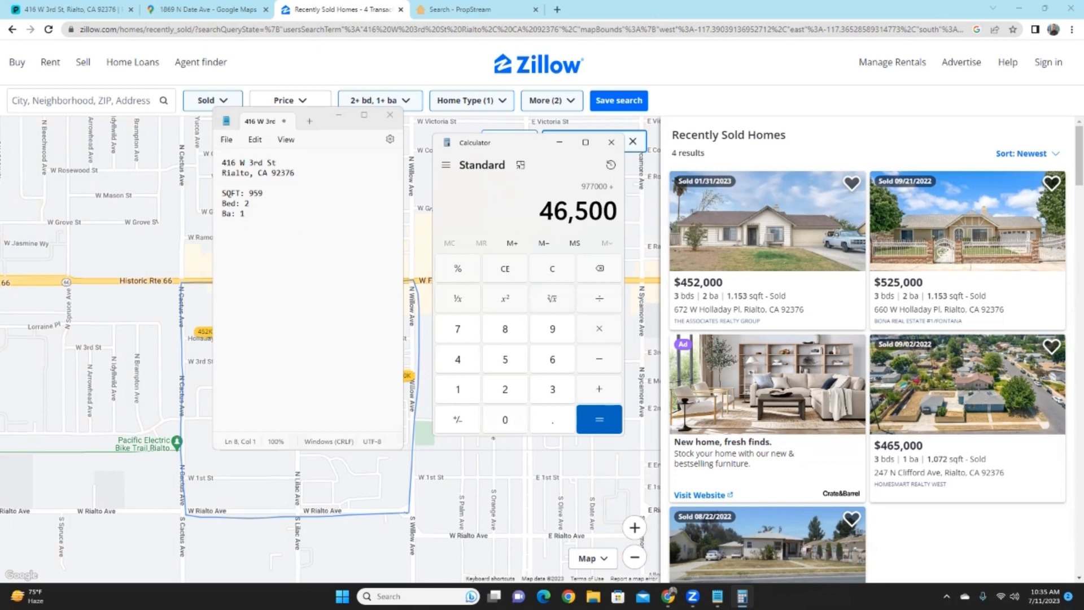
key(0)
key(plus)
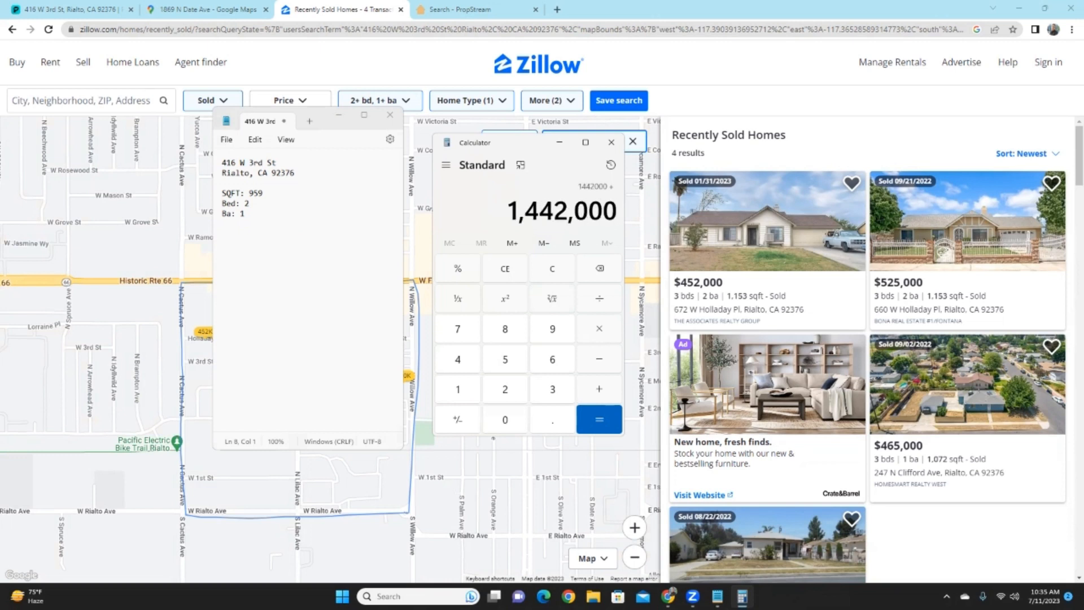
- Add 390,000 for a 1,832,000 total, then divide by 4 for a 458,000 average
scroll(867, 350, down, 1)
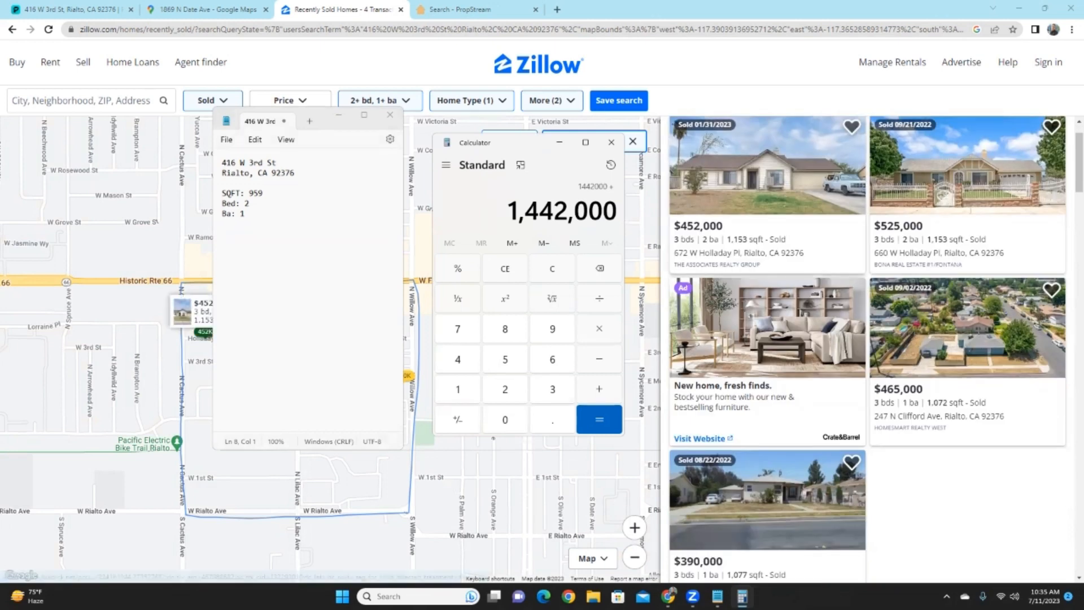
scroll(960, 339, down, 1)
scroll(960, 339, down, 1)
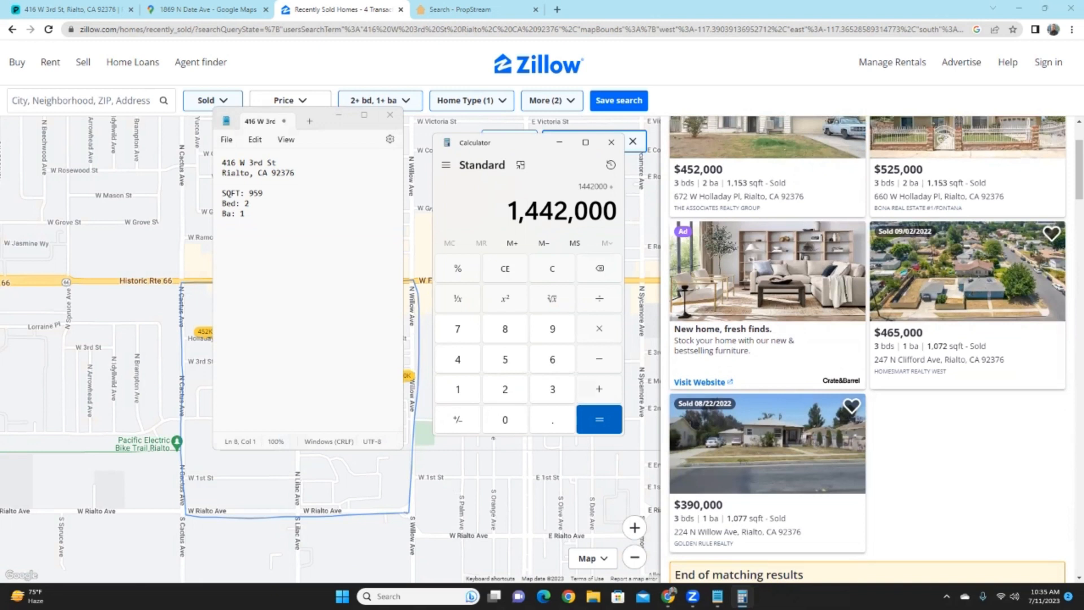
text(390)
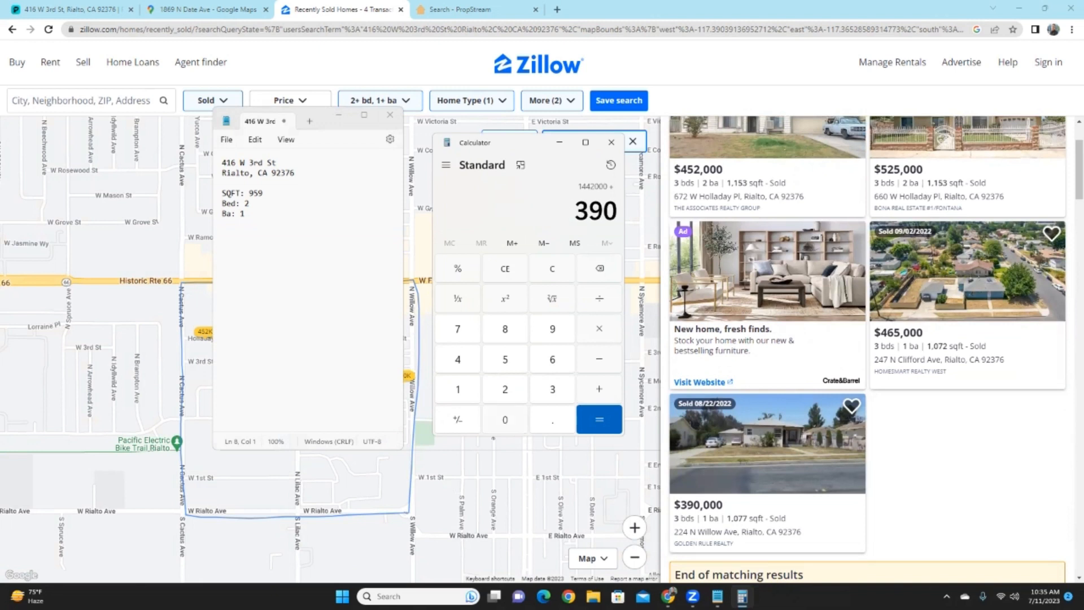
text(,000)
key(Return)
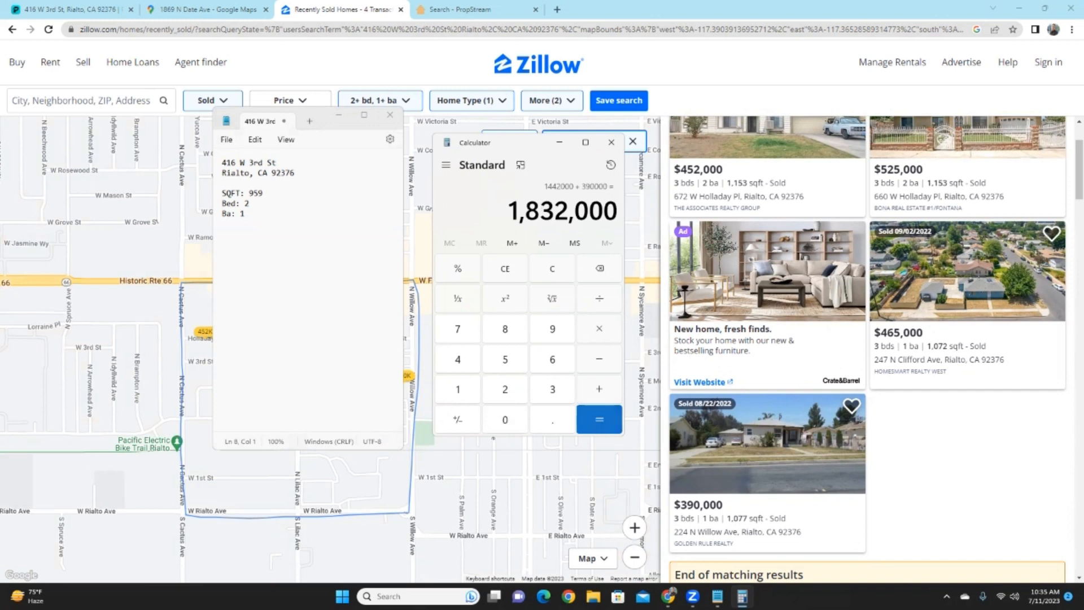
key(slash)
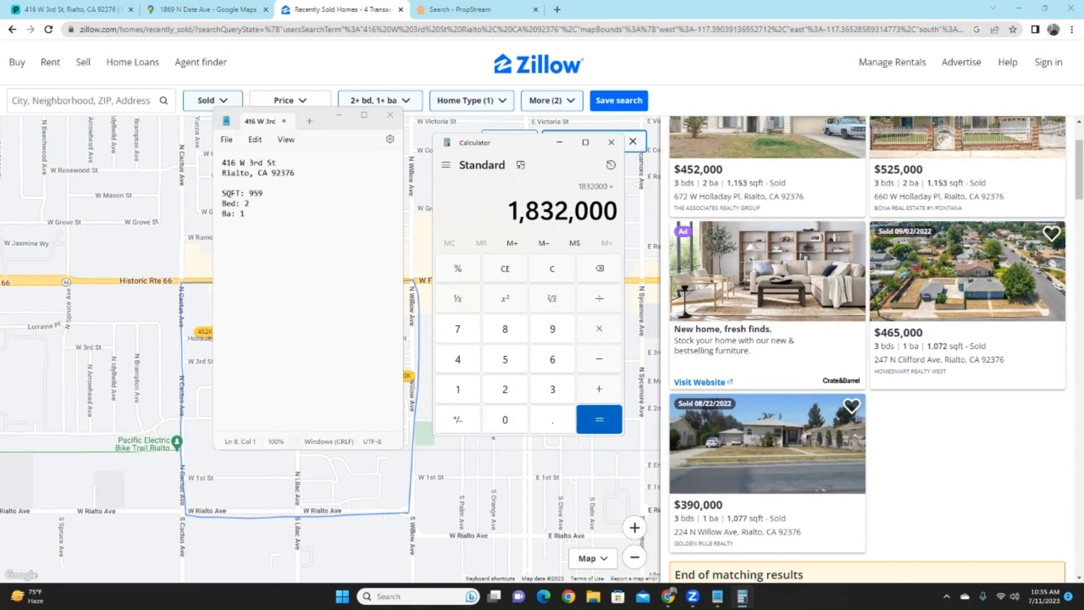
text(4)
key(Return)
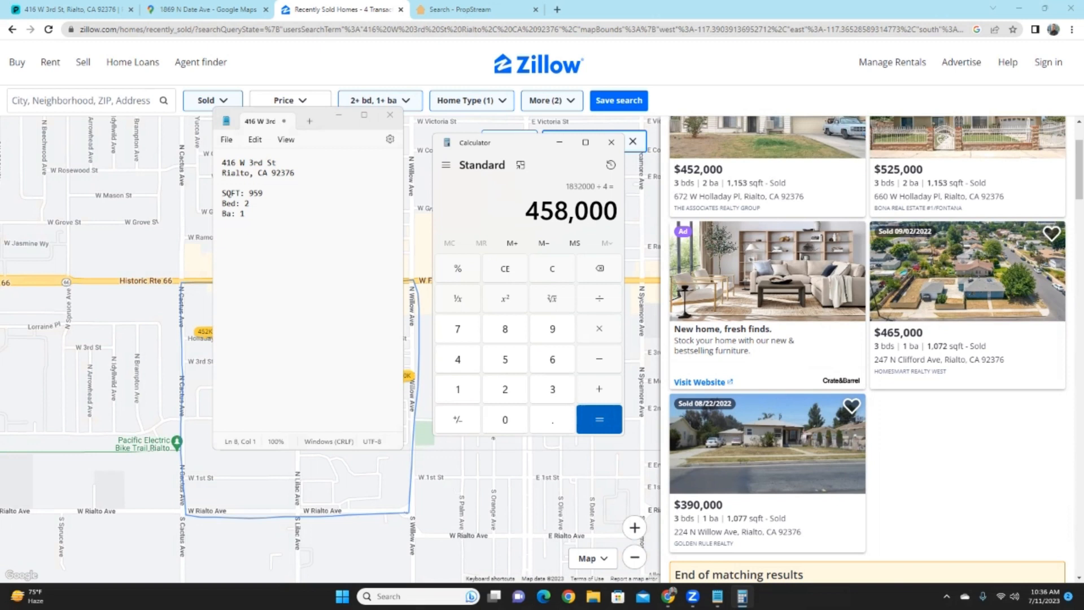
key(alt+Tab)
- Record Avg: $458K on the deal sheet and start an AVG SFT line below it
text(A)
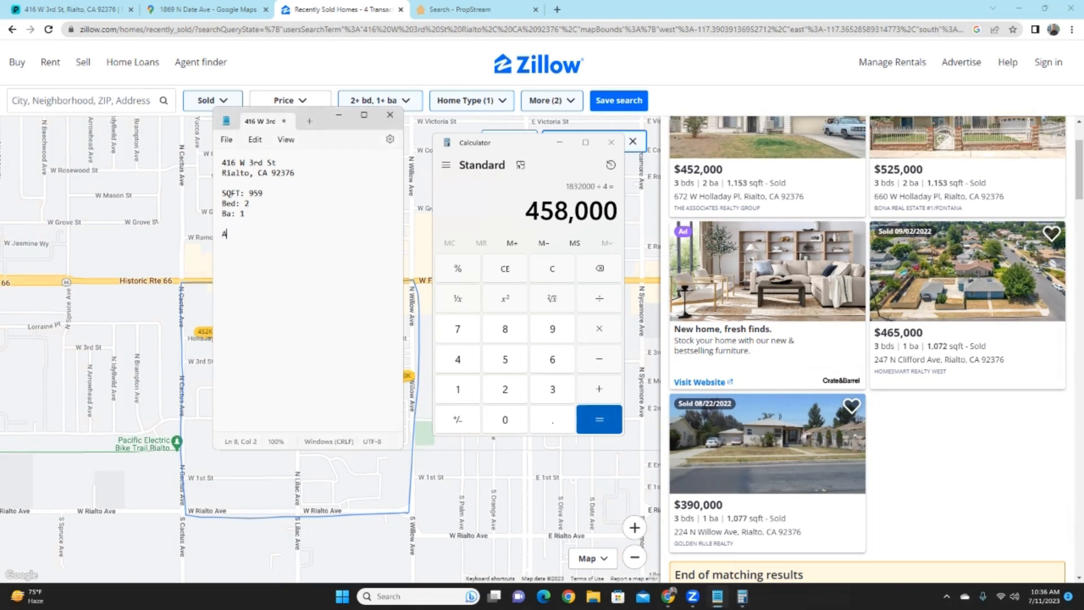
text(vg: $458K)
key(Return)
text(AVG SFT)
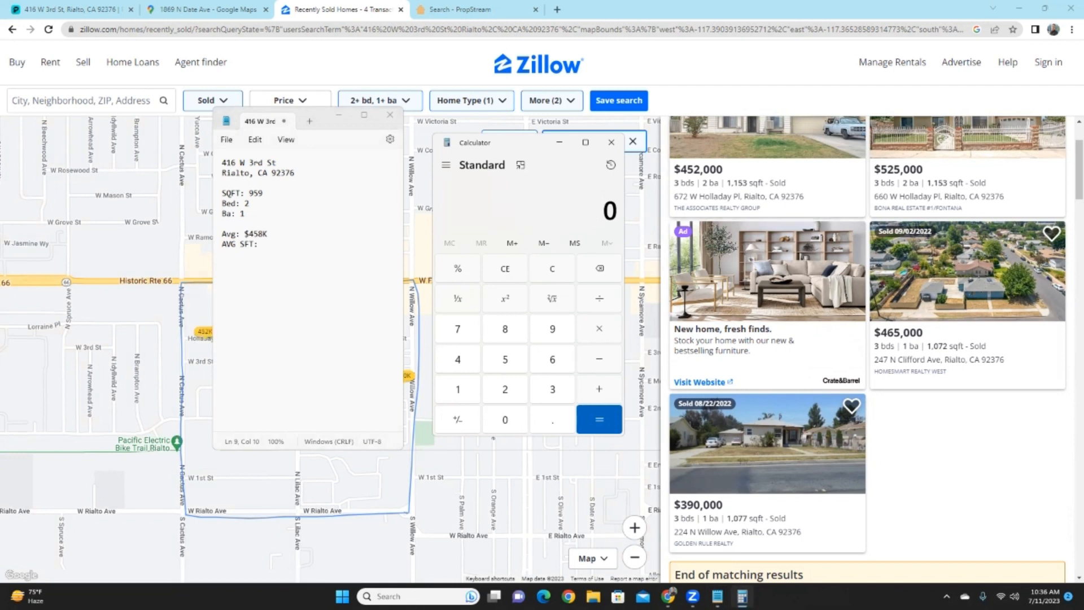
- Total the comps' square footages 1153, 1153, 1072 and 1077, then divide by 4 for 1,113.75
key(1)
key(1)
key(5)
key(3)
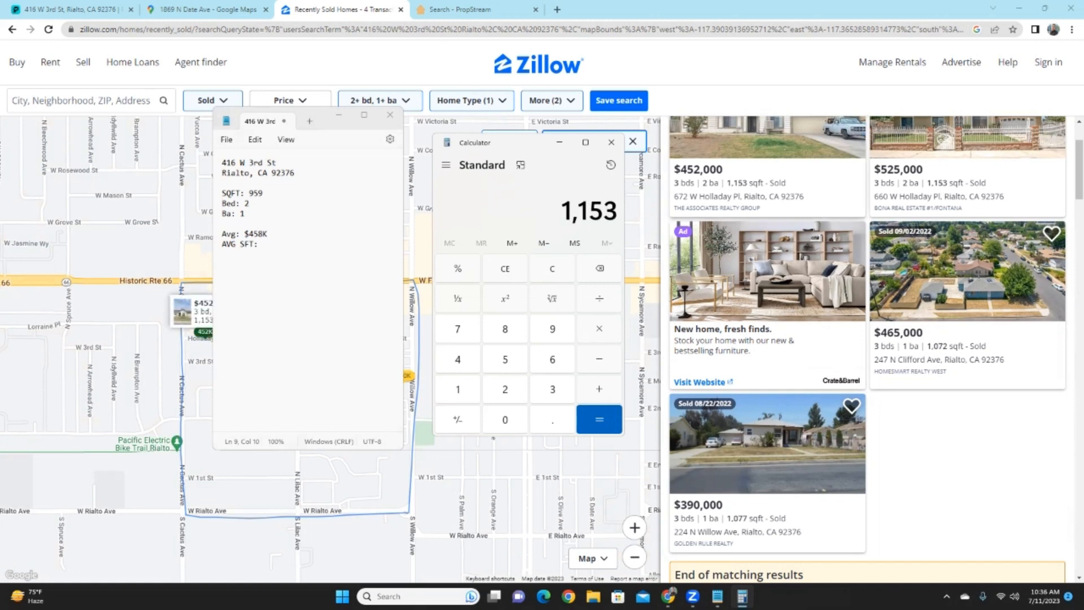
key(plus)
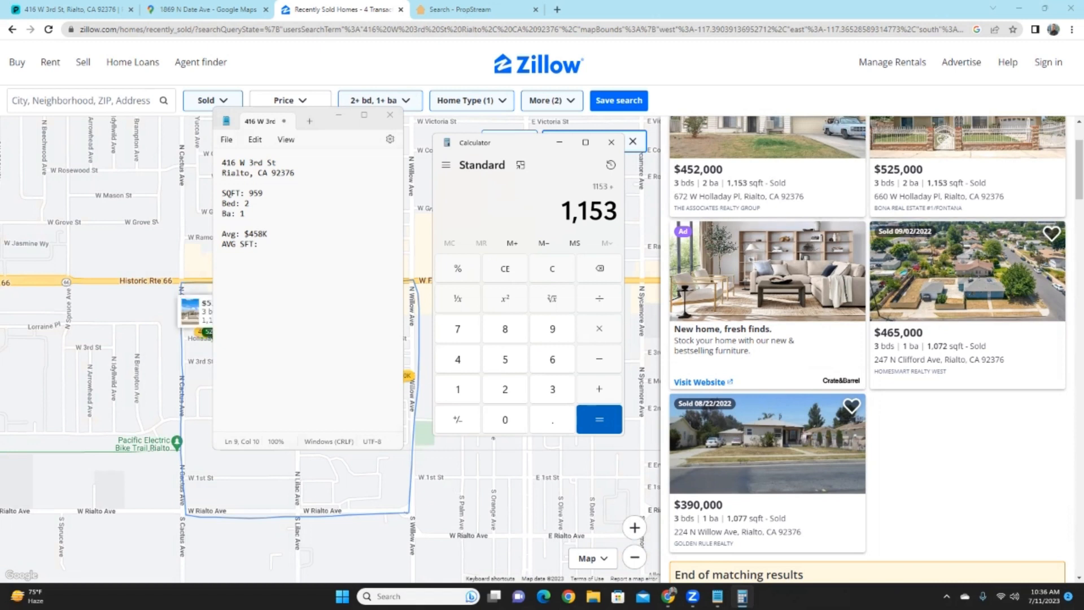
text(1)
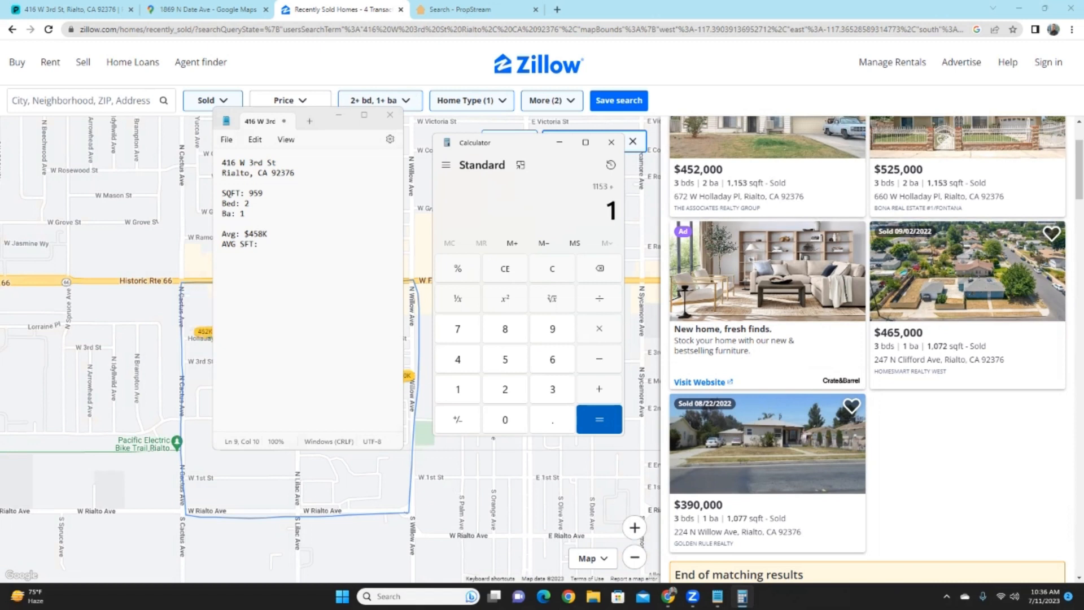
text(,153)
key(plus)
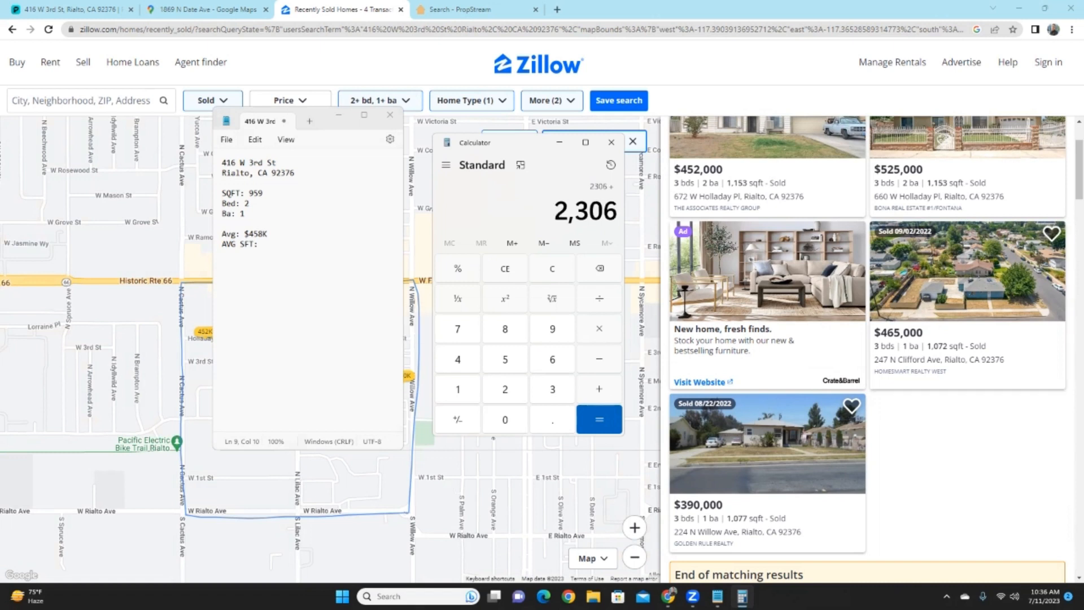
text(107)
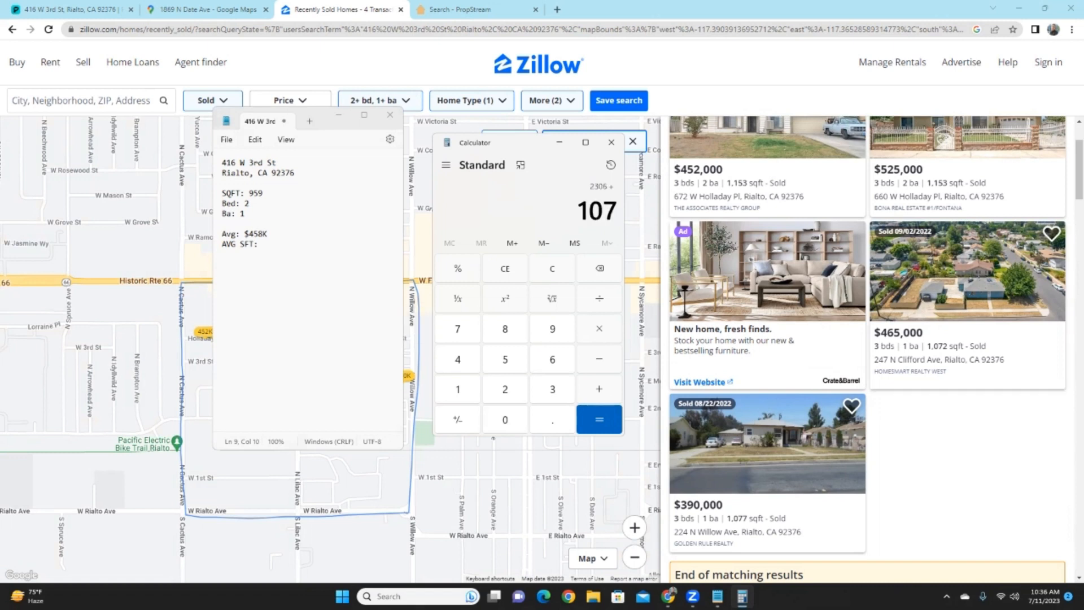
text(2)
key(plus)
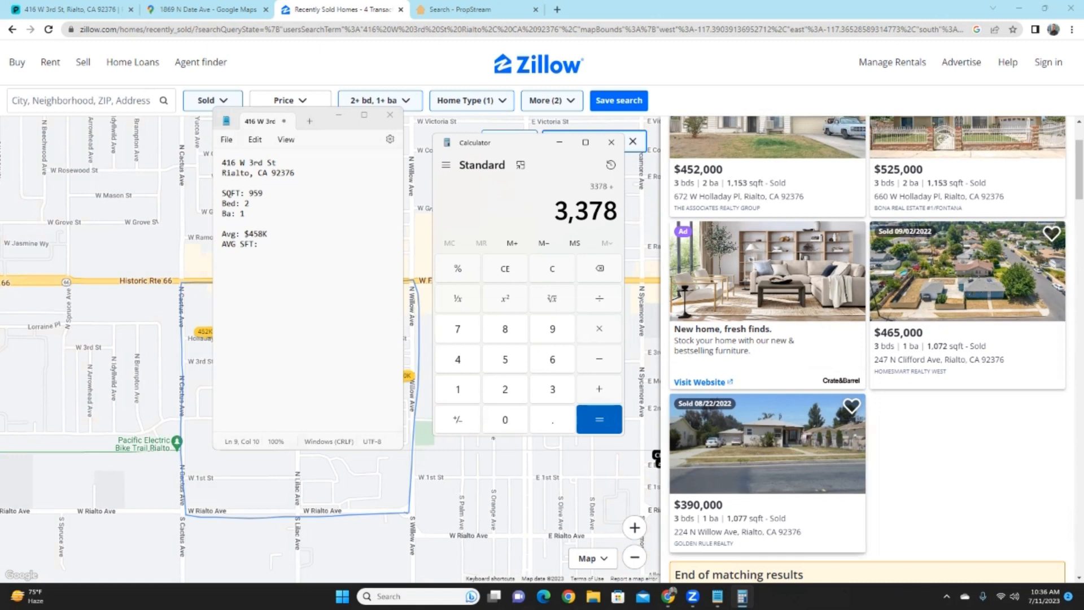
text(1,077)
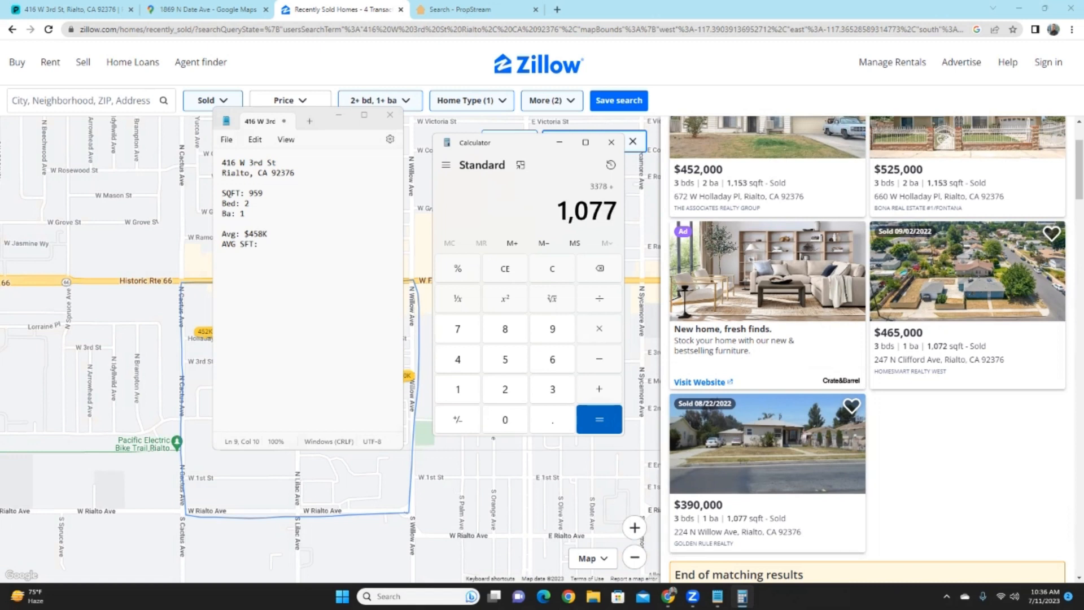
key(Return)
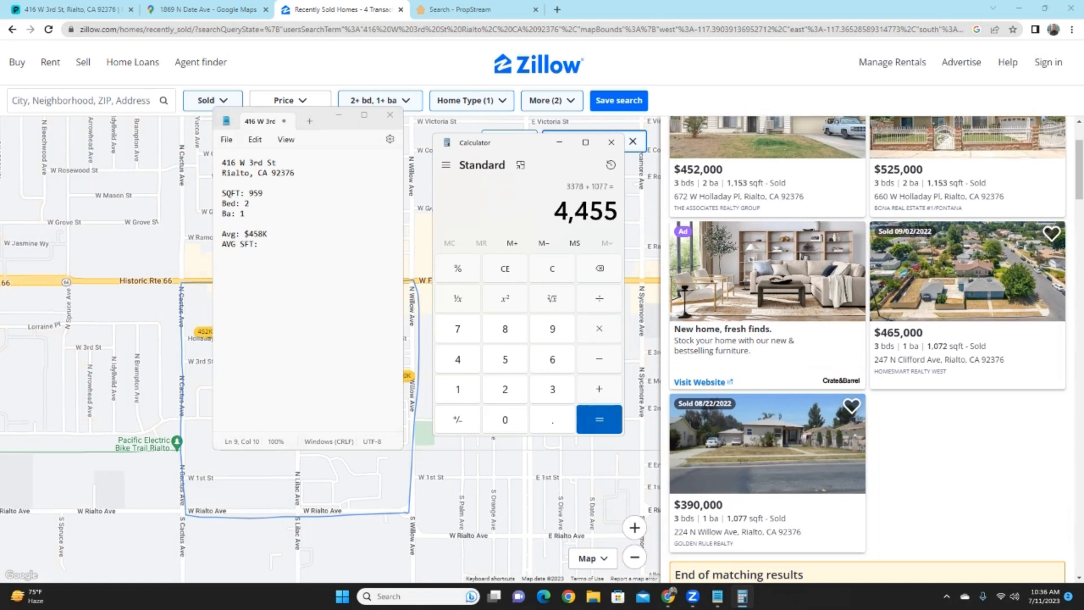
key(slash)
text(4)
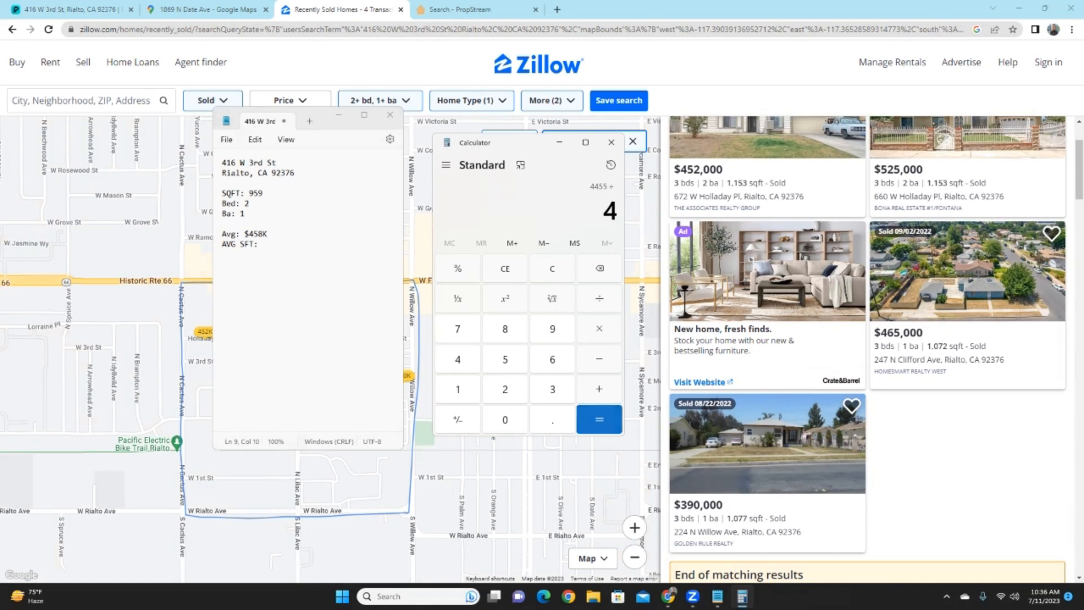
key(Return)
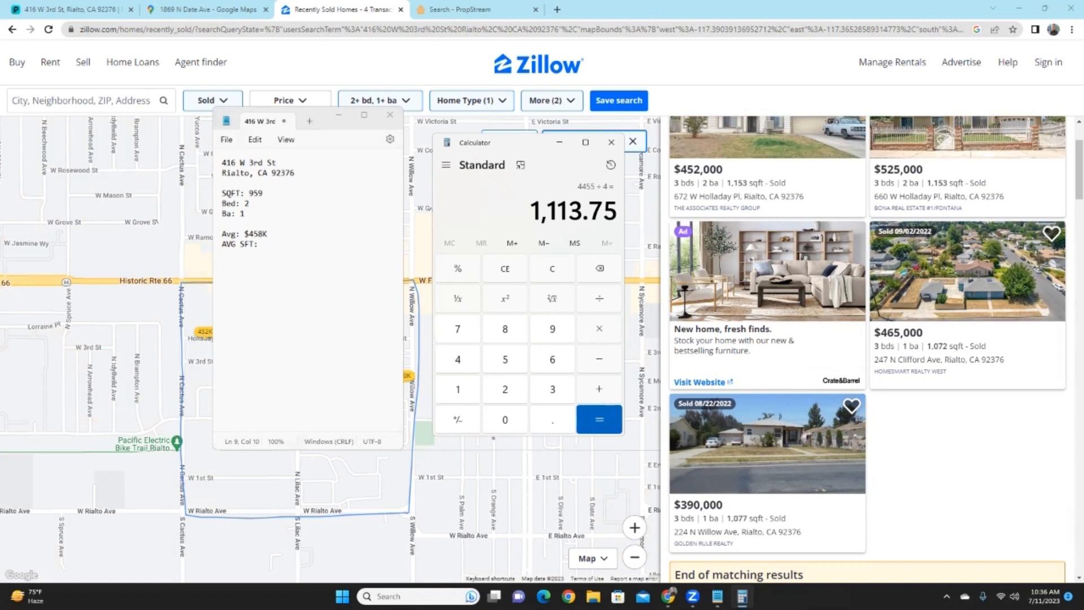
- Record AVG SFT as 1114, clear Calculator, and start an AVG Cost Per SQFT line
key(alt+Tab)
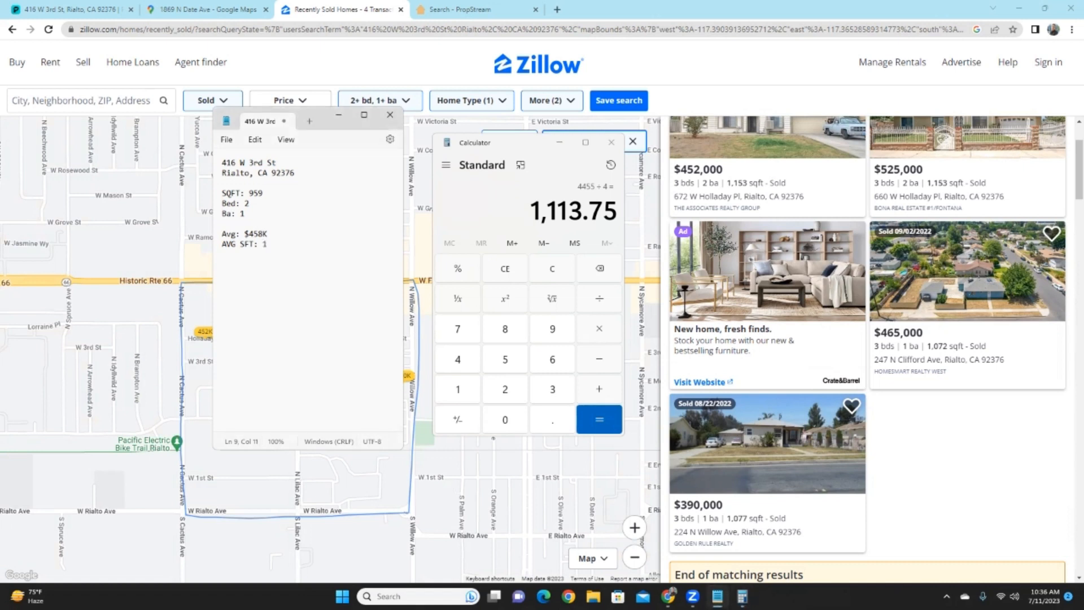
text(1114)
key(alt+Tab)
key(Escape)
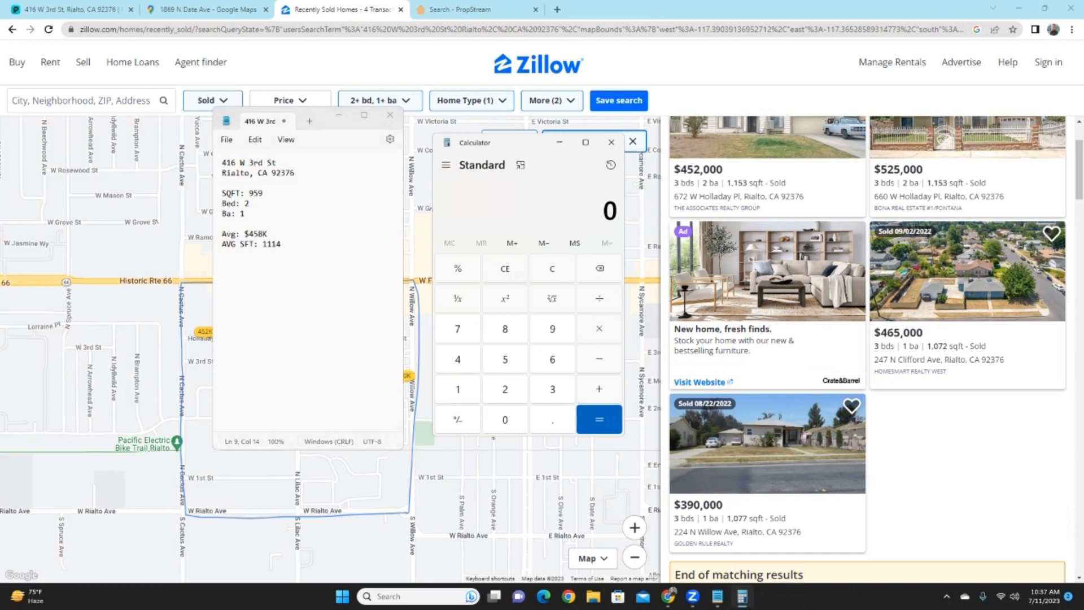
key(alt+Tab)
key(Return)
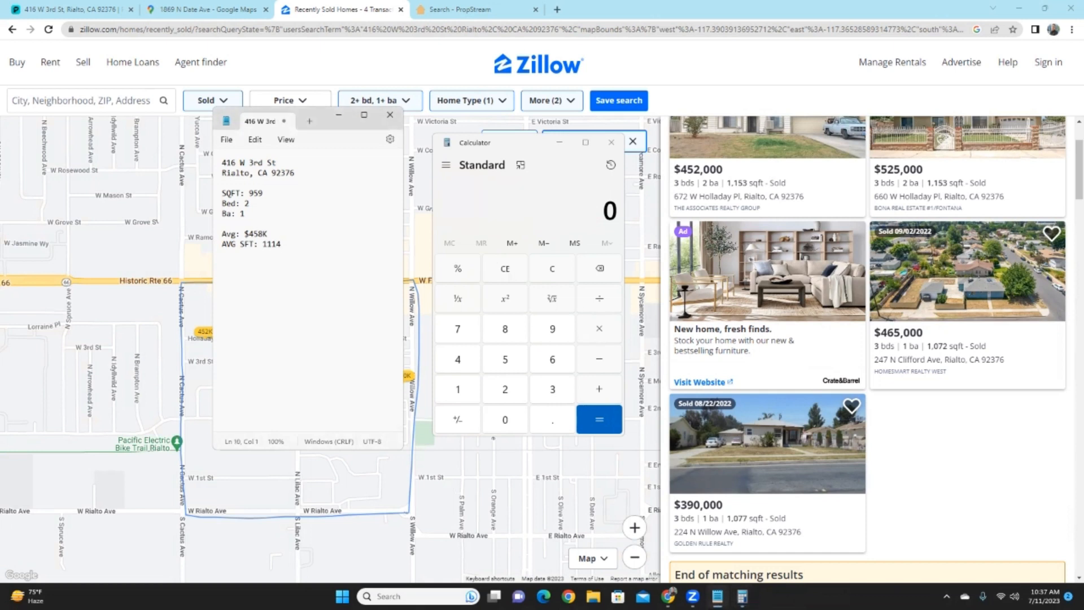
text(AVG Cost Per SQFT:)
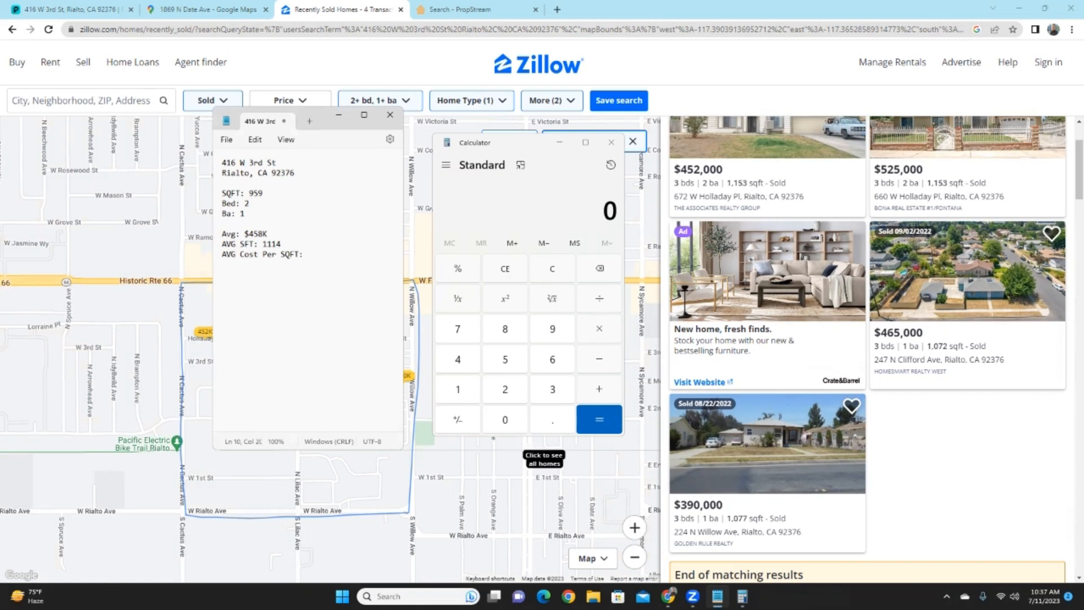
- Divide the 458,000 average price by 1114 square feet in Calculator
click(458, 359)
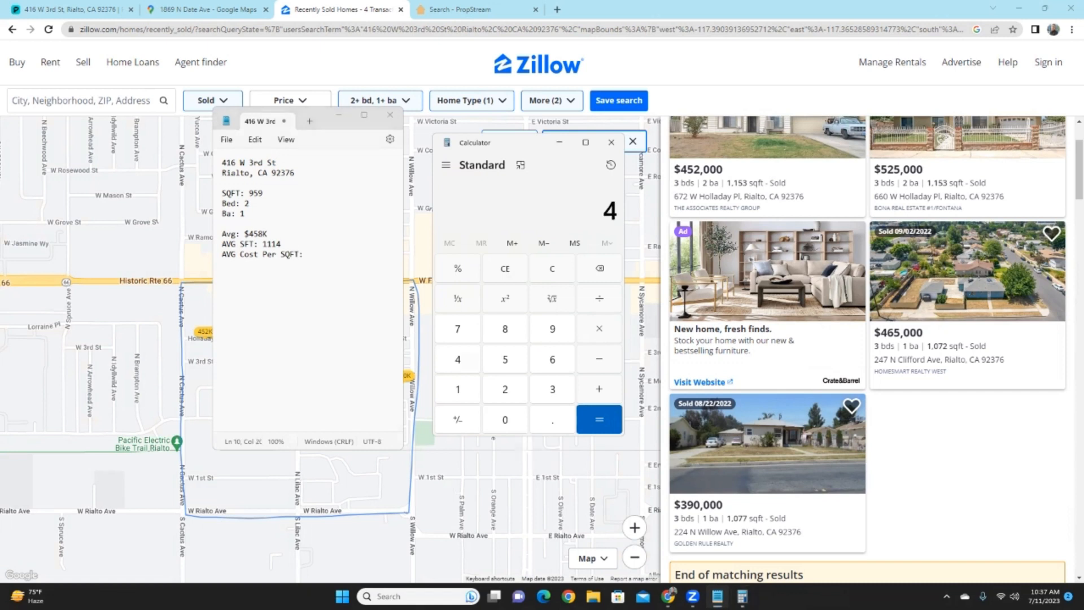
key(5)
key(8)
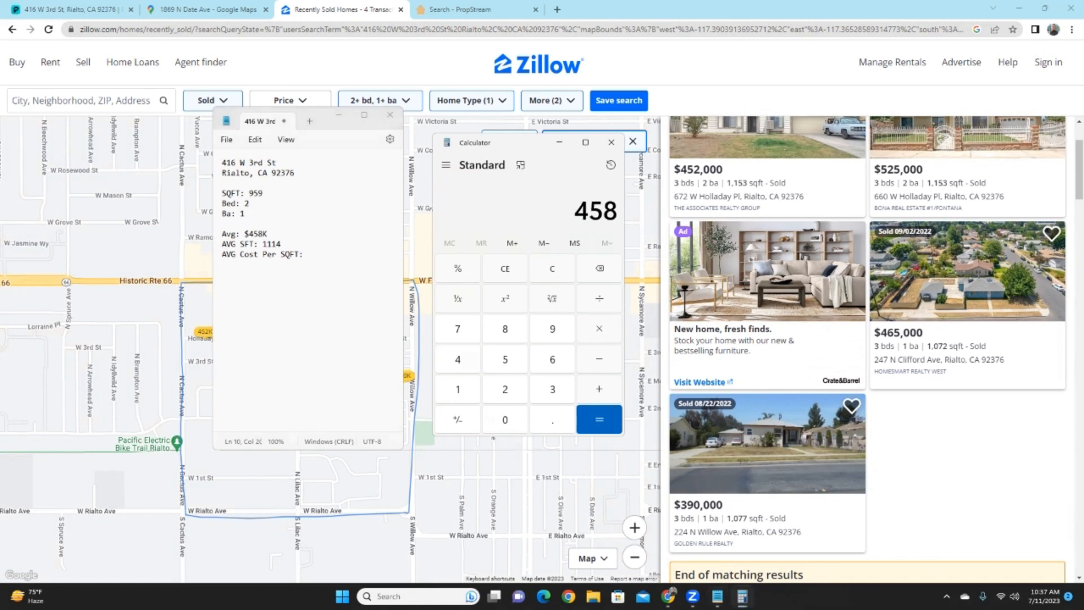
key(0)
key(0)
key(0)
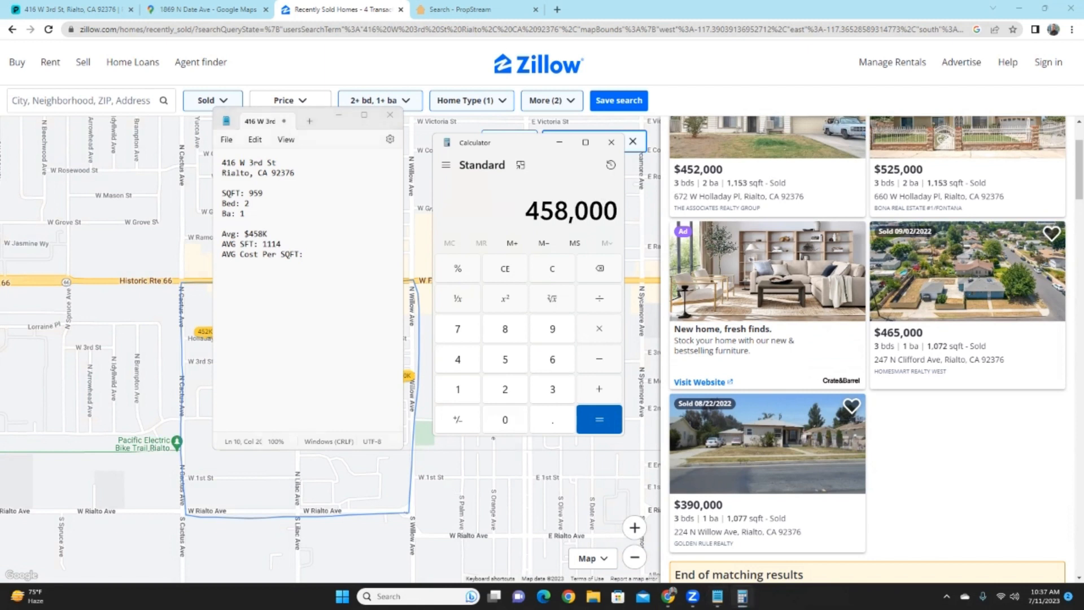
key(slash)
key(1)
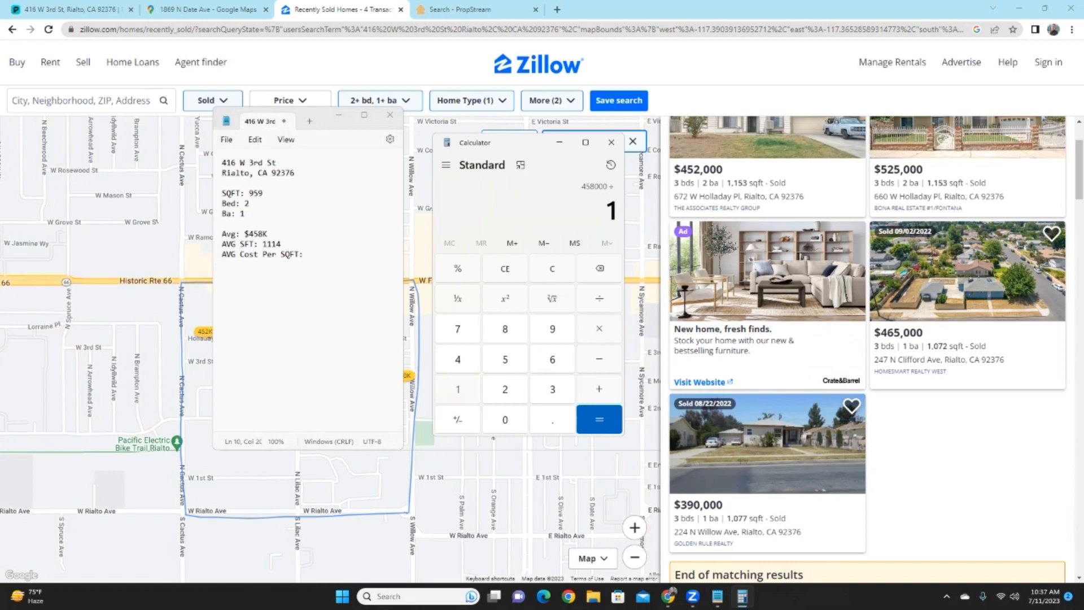
key(1)
key(1)
key(4)
key(Return)
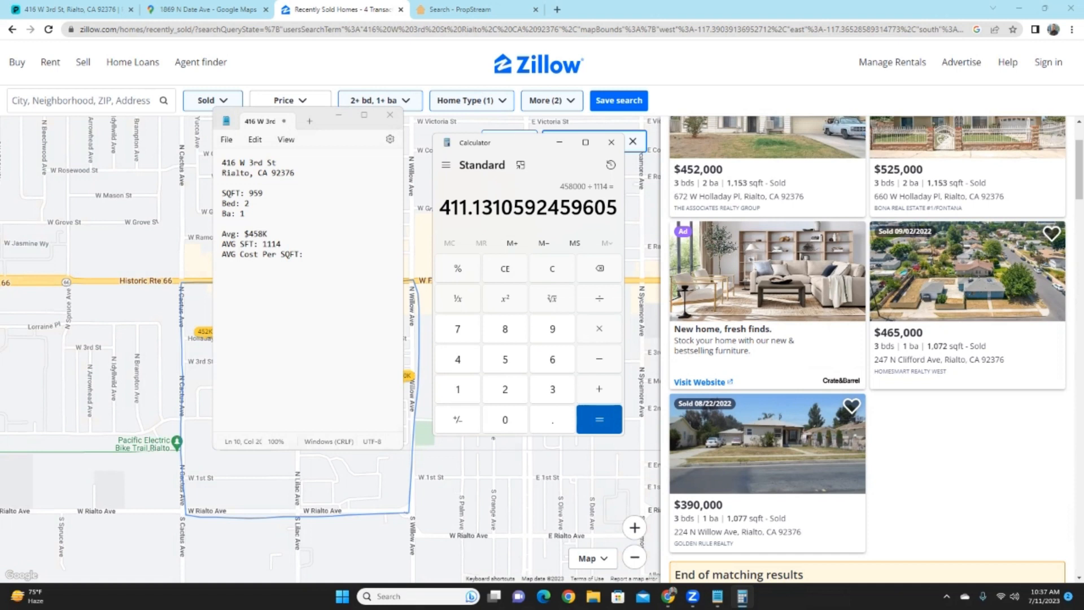
- Record AVG Cost Per SQFT as $411 on the deal sheet and clear Calculator
click(308, 255)
text($411)
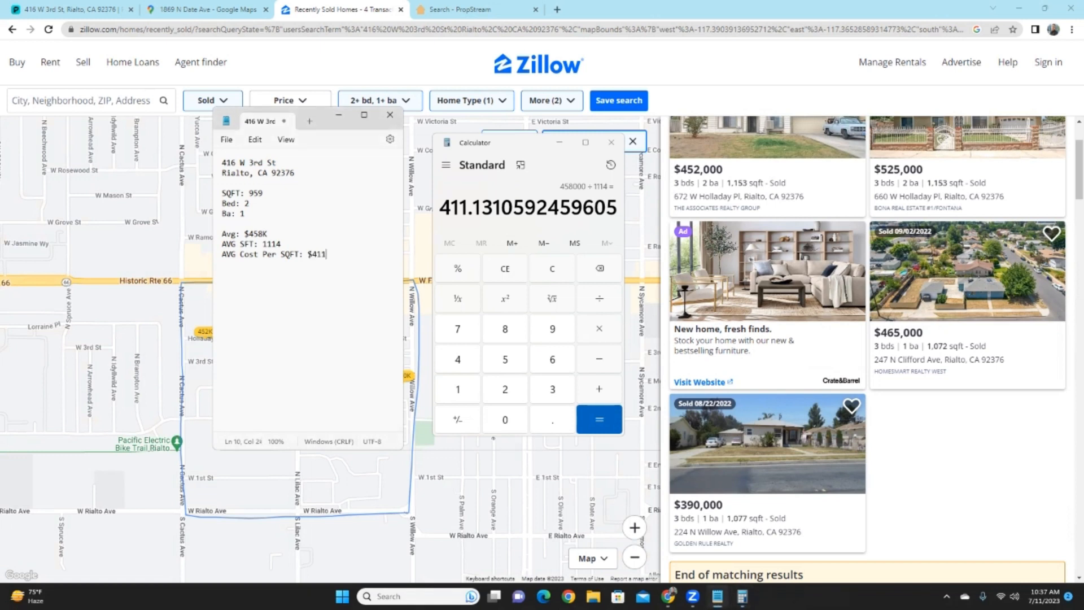
key(Return)
click(552, 269)
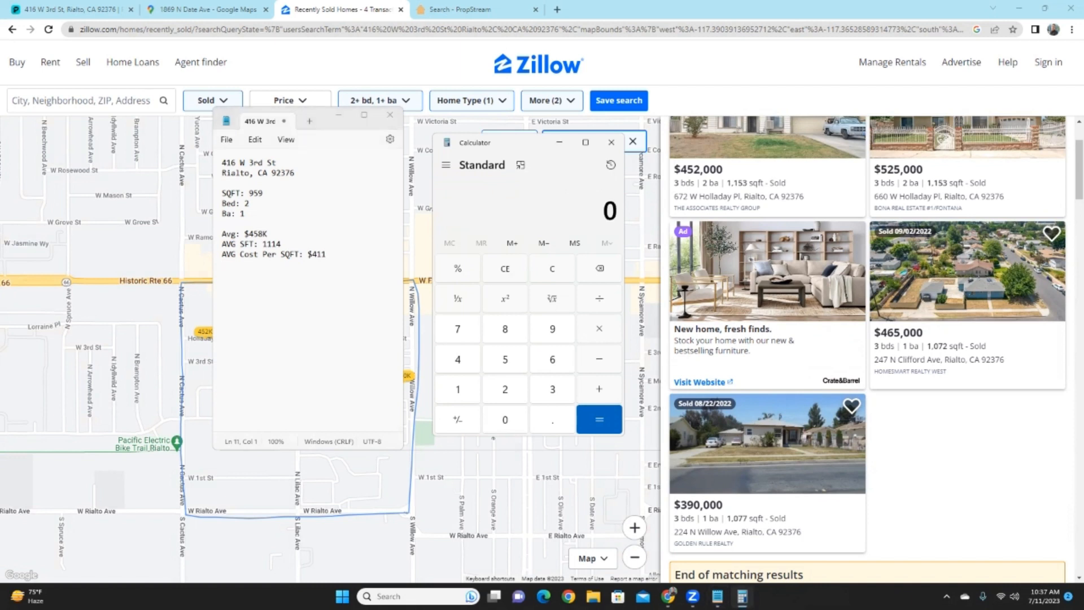
- Multiply 959 by 411 in Calculator and record ARV: $394,149 on the deal sheet
text(95)
text(9*)
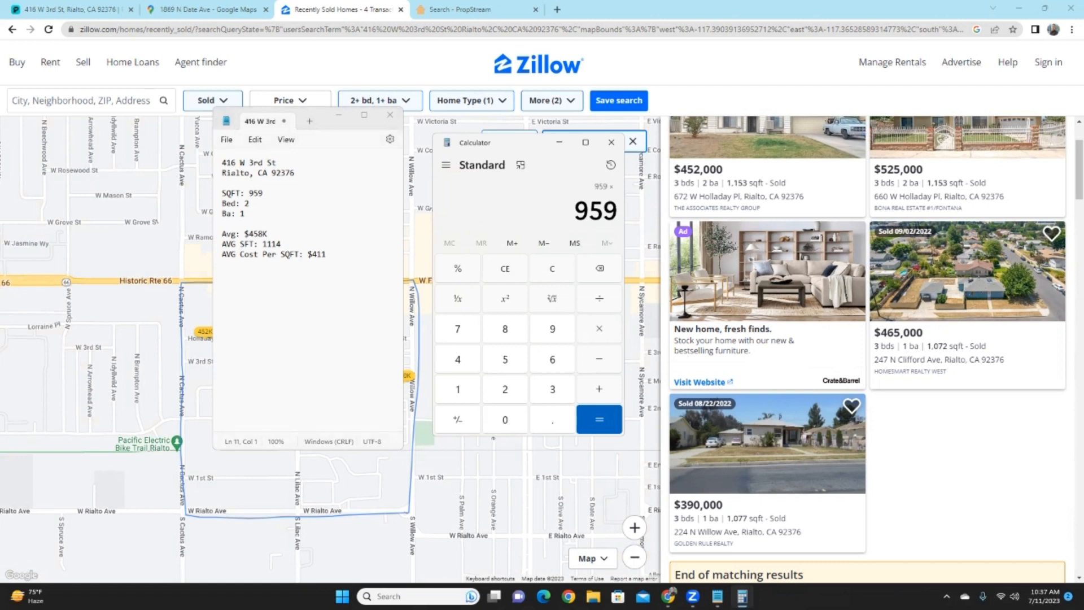
text(411)
key(Return)
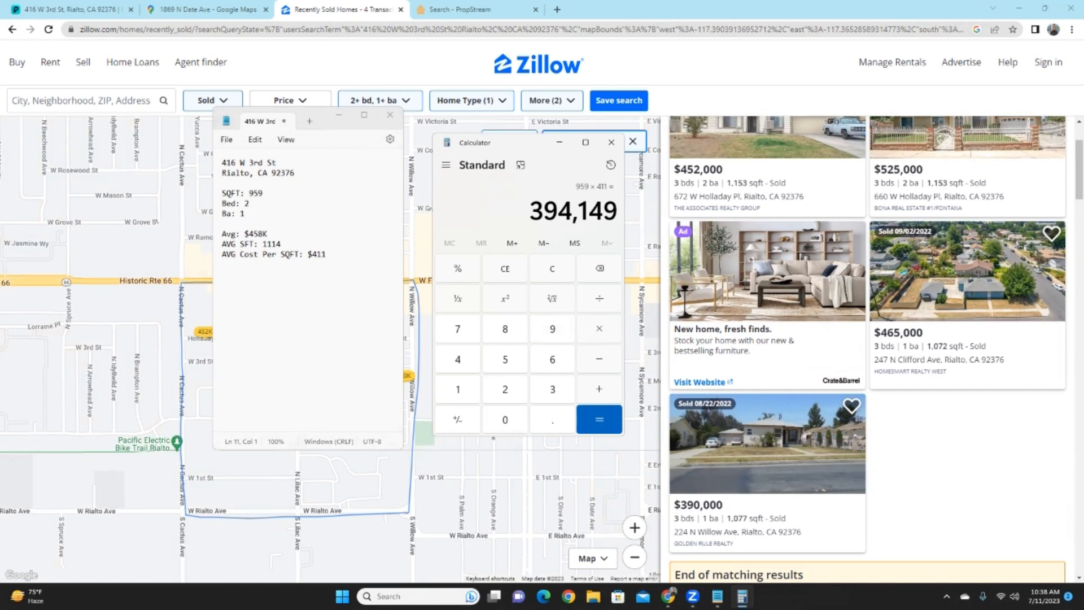
click(340, 255)
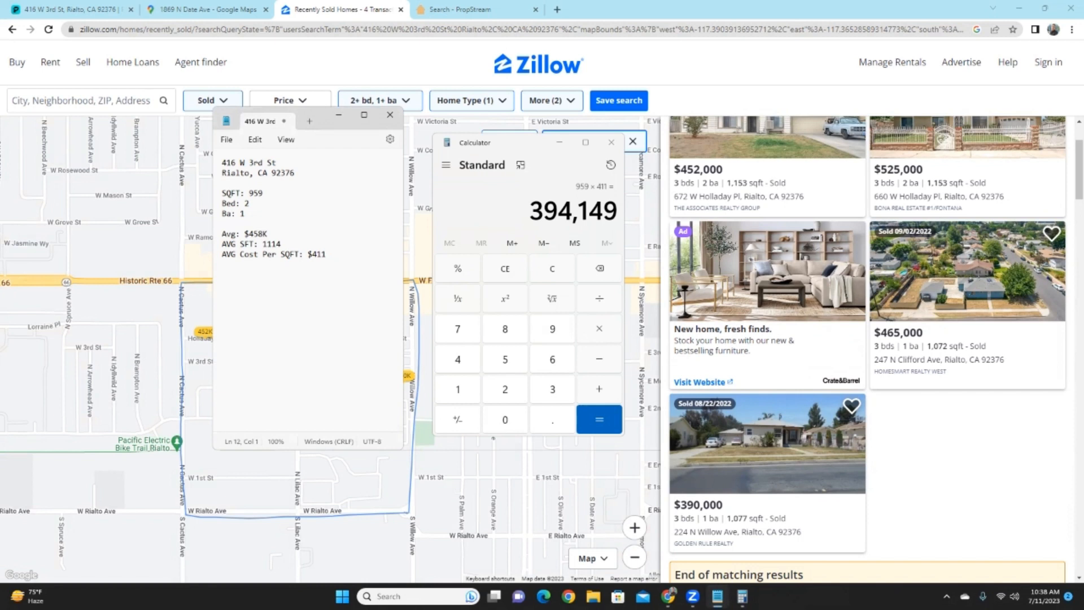
text(ARV: $394,149)
- Insert a blank line above the Avg: $458K line
click(226, 234)
key(Left)
key(Return)
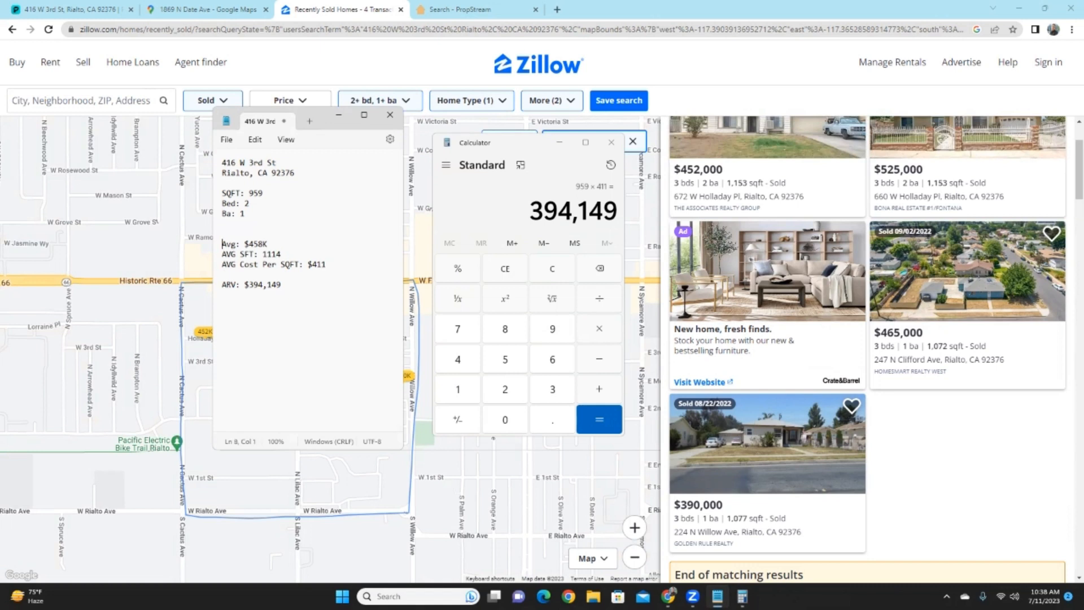
- Add the line 'COMPS: 4 Silimar Properties sold in last 12 m' and mark the ARV as = 100%
text(COMPS: 4 Silimar Properties sol)
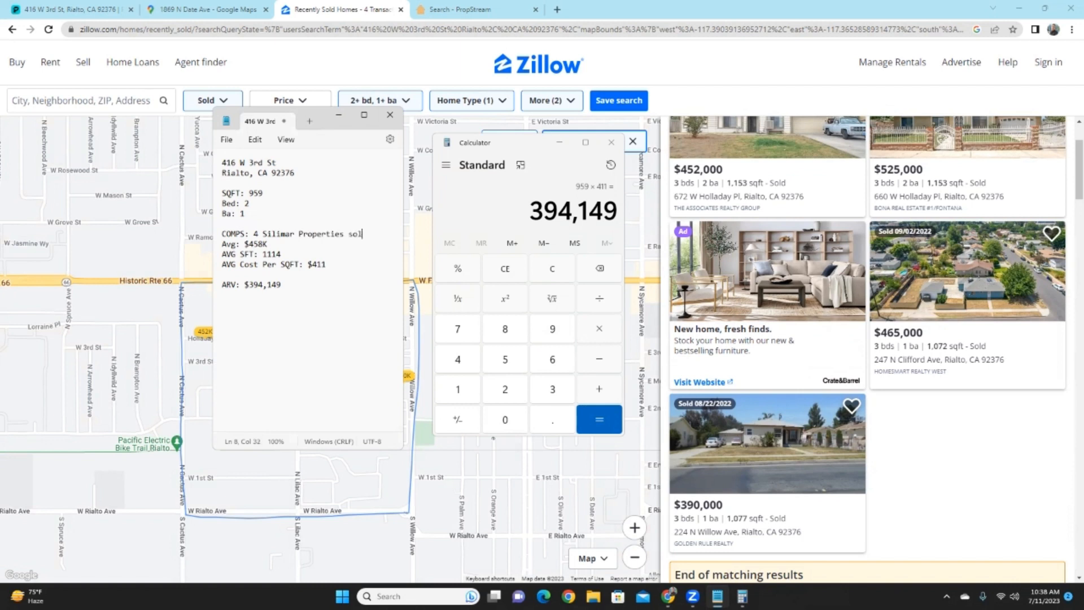
text(d in last 1)
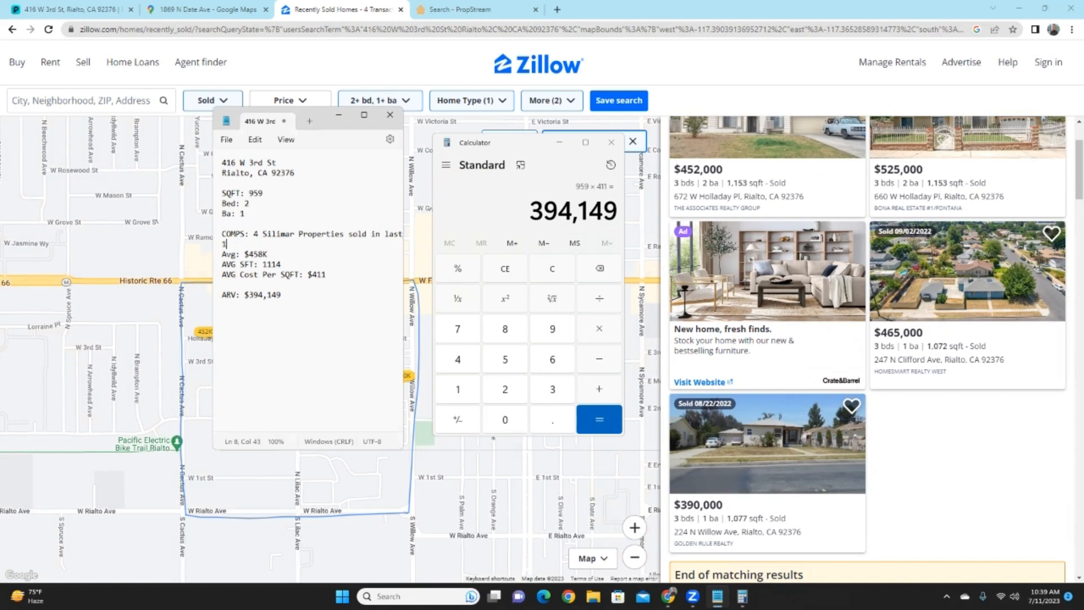
text(2 m)
drag(604, 211, 530, 211)
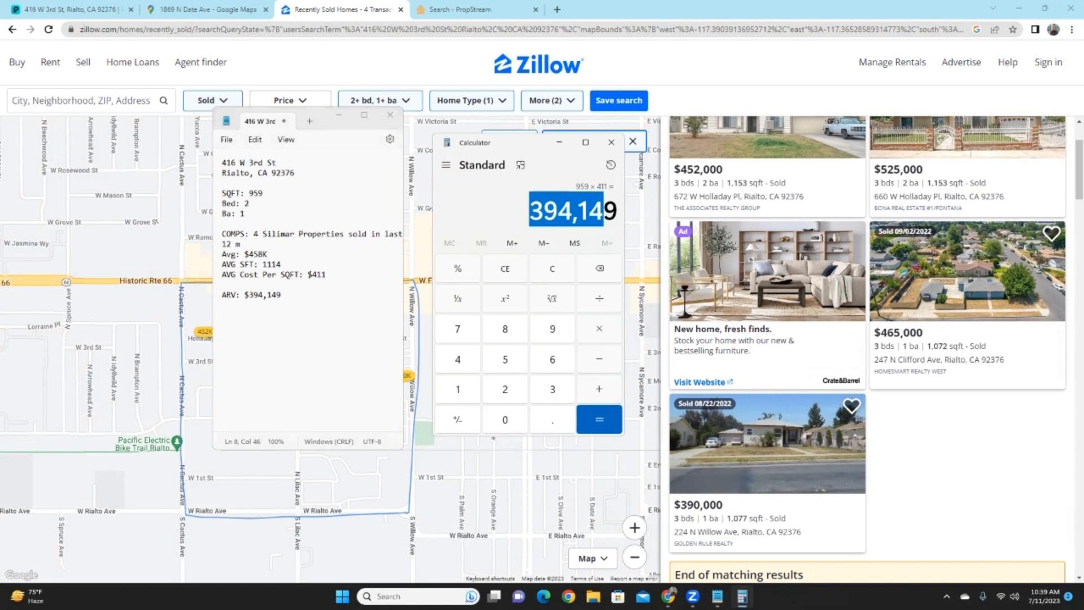
drag(604, 211, 616, 211)
click(282, 295)
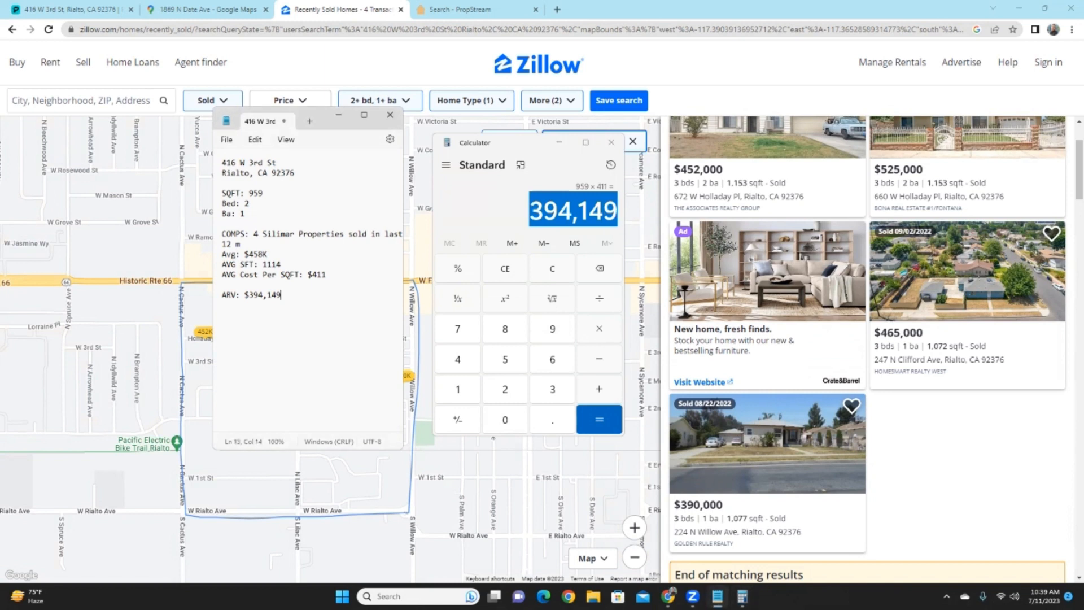
text(= 100%)
scroll(767, 339, up, 1)
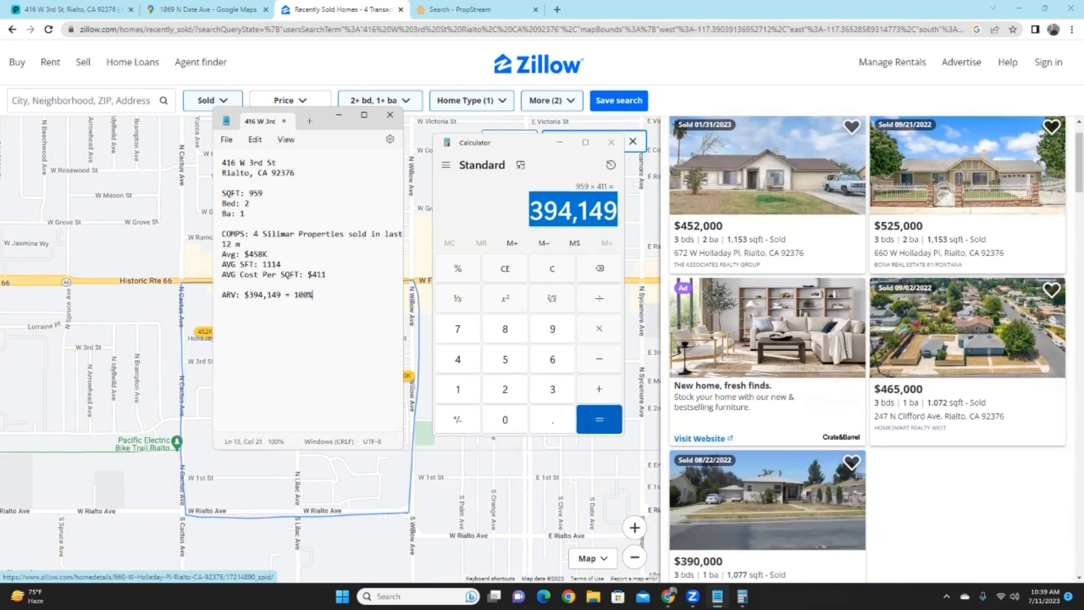
scroll(768, 480, down, 2)
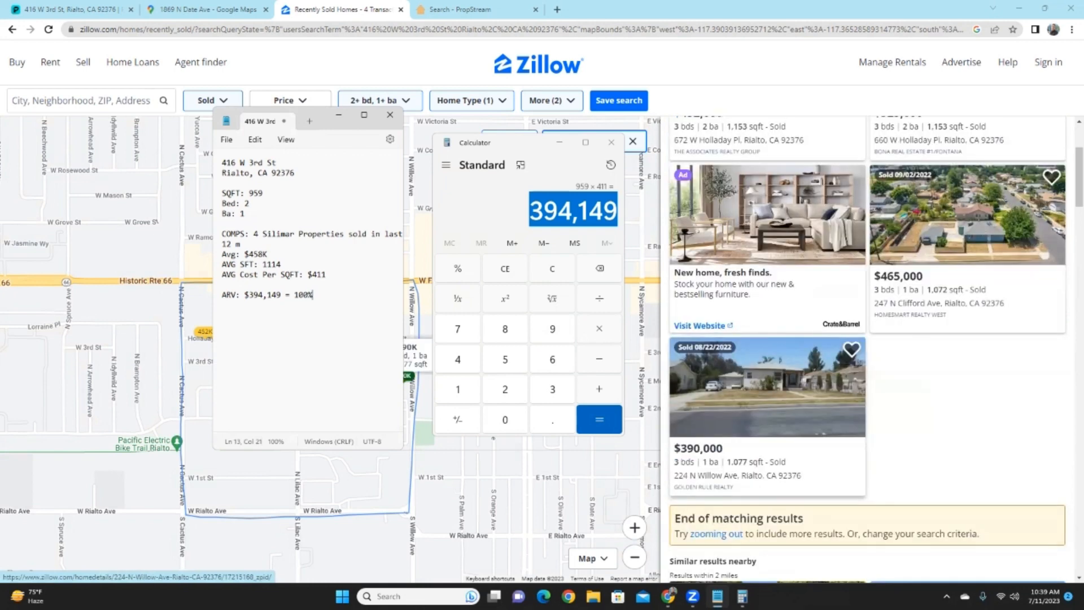
scroll(867, 348, up, 2)
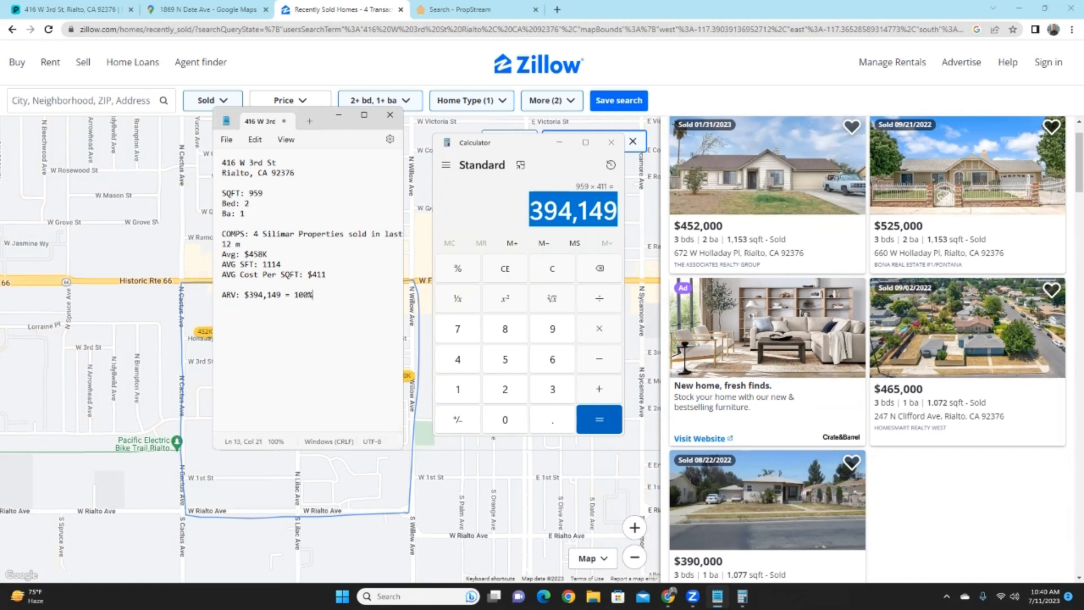
- Add REHAB: ?? and a MAO: (Maximum Allowable Offer) section with 65%-75% MAO and MAO = lines
key(Return)
key(Return)
text(REHAB: ??)
key(Return)
text(MAO)
text(: (Maximum Allo)
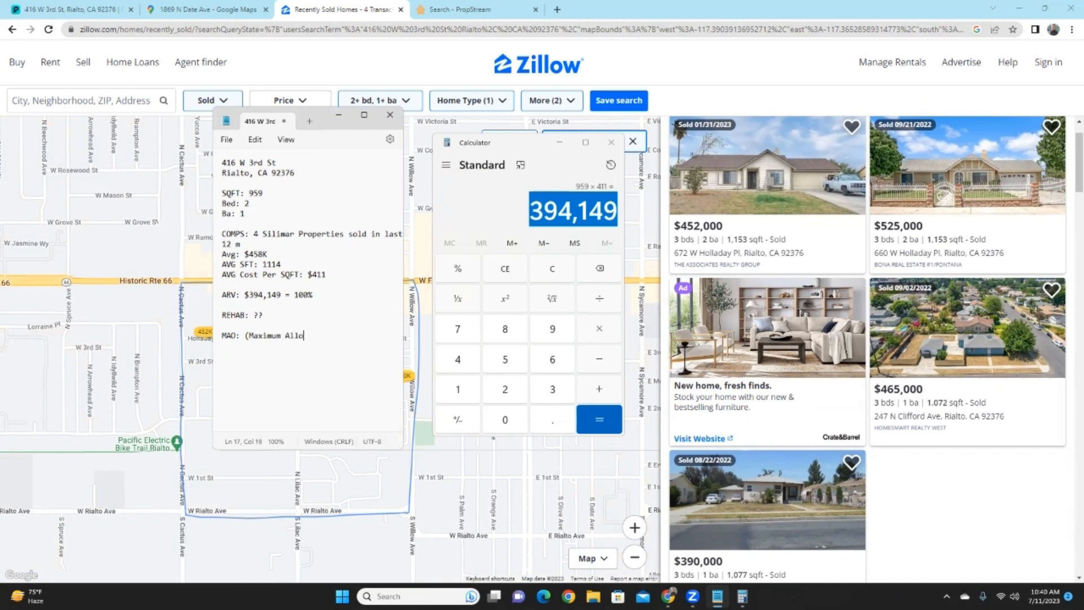
text(wab)
text(le O)
text(ffer)
text())
text(6)
text(5)
text(%)
text(-7)
text(5%)
text( MAO )
text(MA)
text(O =)
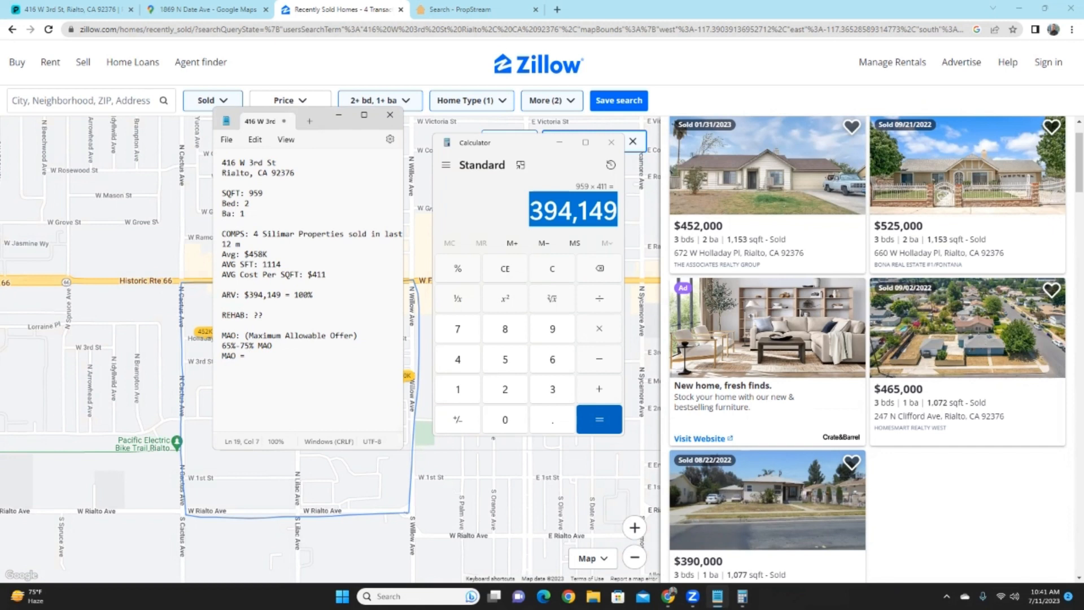
- Change the range line to read 65%-75% - ARV
click(273, 345)
key(BackSpace)
key(BackSpace)
key(BackSpace)
text(ARV)
key(Left)
text(-)
- Multiply 394,149 by 0.7 in Calculator to get 275,904.3 and select the result
key(alt+Tab)
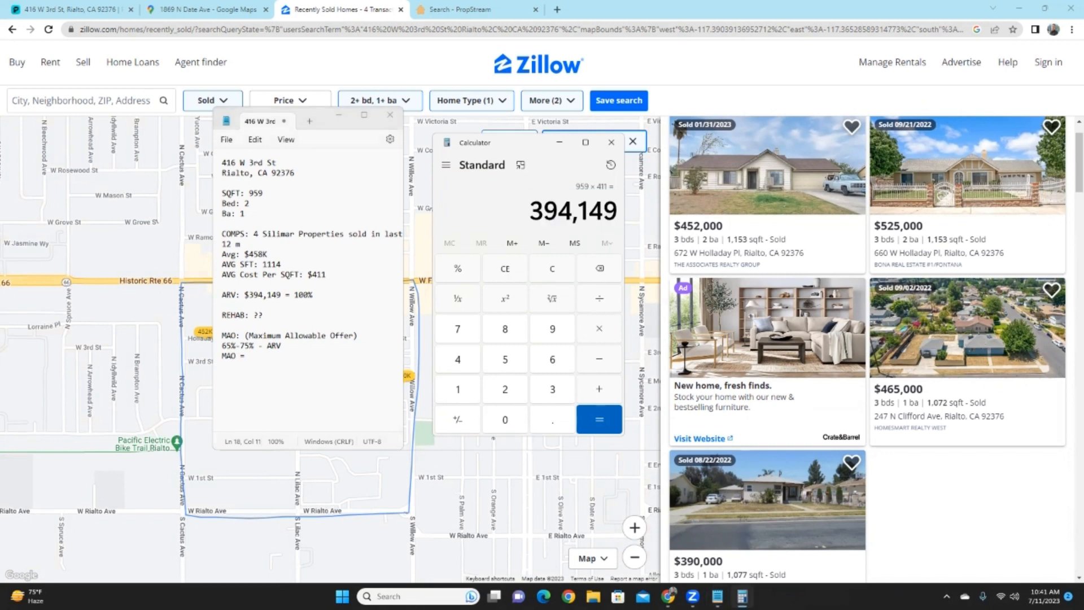
key(asterisk)
text(0.7)
key(Return)
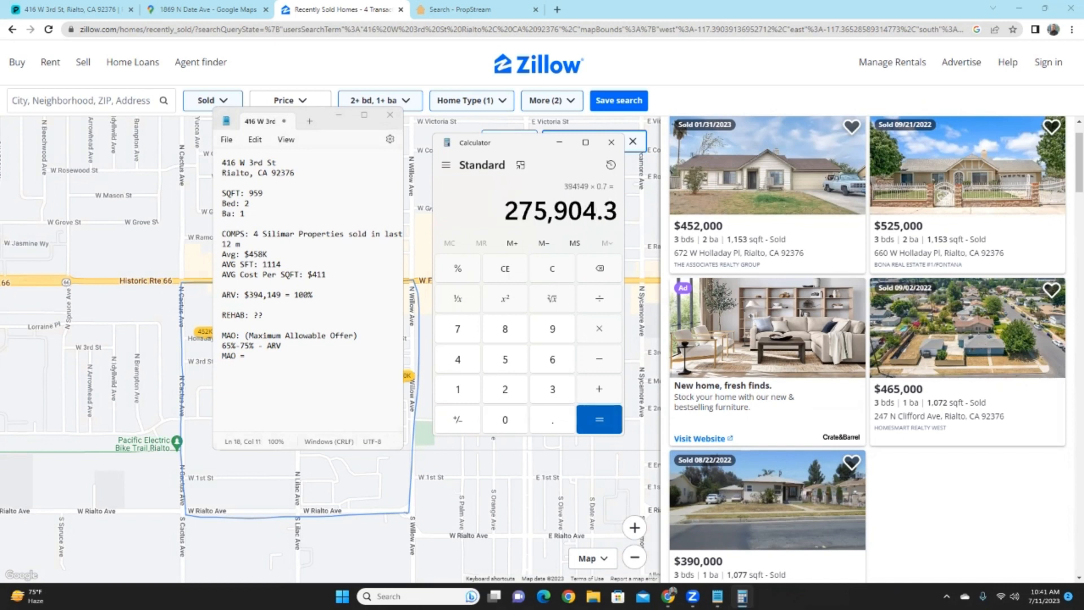
drag(505, 211, 617, 211)
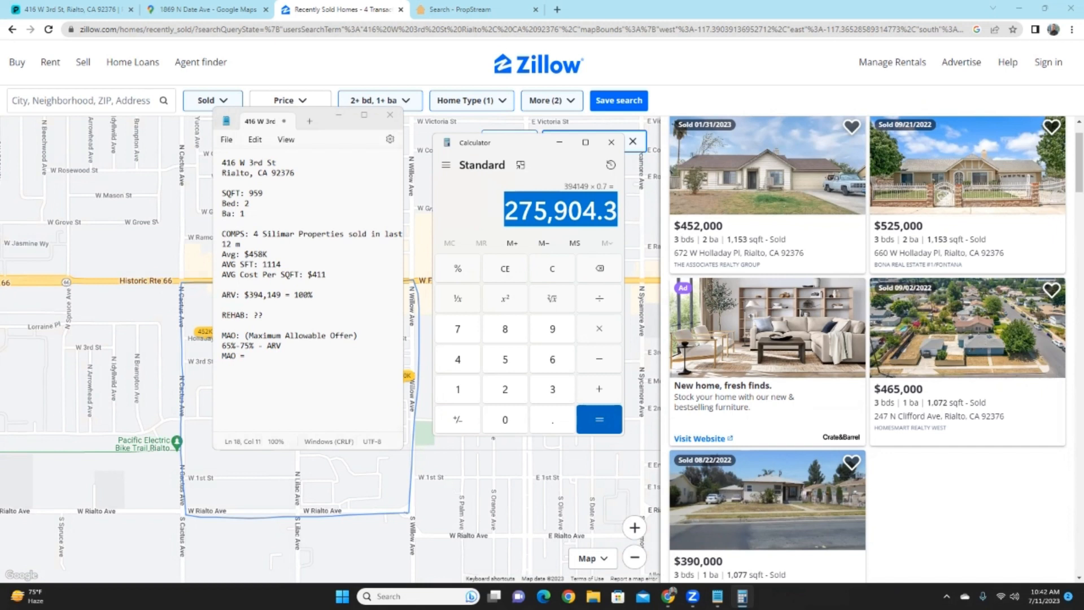
- Add 70% - $275.904 to the range line
click(281, 345)
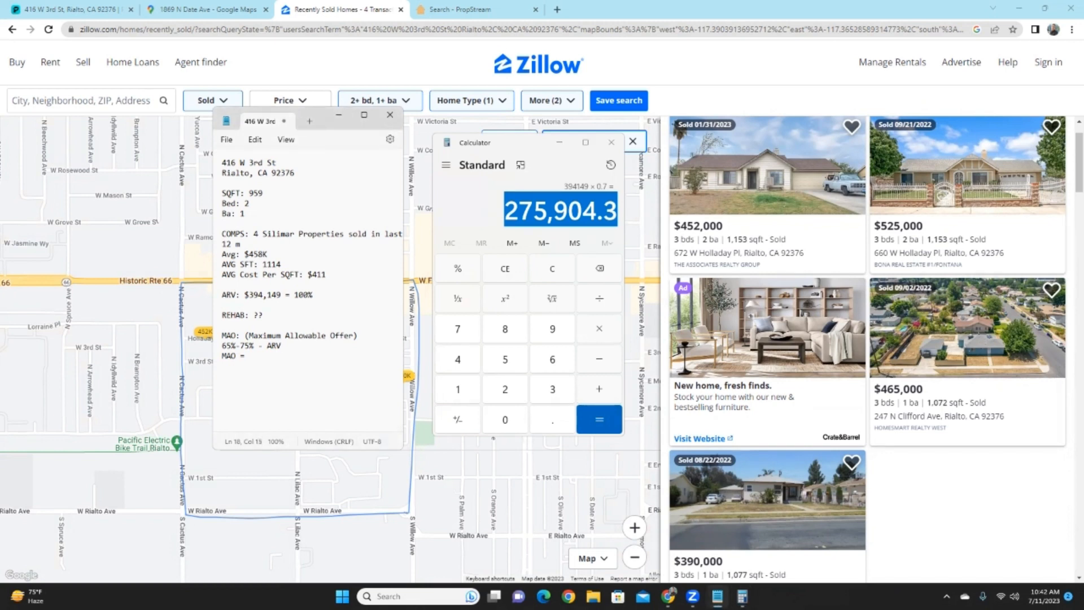
text(70)
text(%)
text( -)
text( @75)
text(,9)
key(BackSpace)
key(BackSpace)
key(BackSpace)
key(BackSpace)
key(BackSpace)
text($275.904)
- Complete the formula line as MAO = 70%ARV - Rehab $50,000
click(249, 355)
text(70%ARV - REhab)
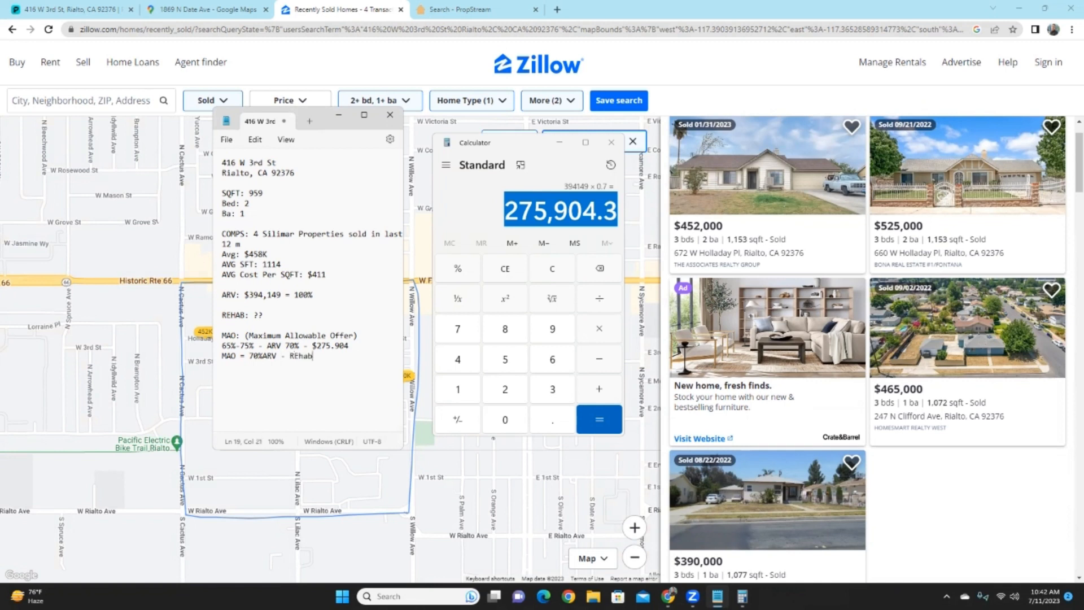
key(BackSpace)
key(BackSpace)
key(BackSpace)
key(BackSpace)
text(ehab)
text(50)
key(BackSpace)
key(BackSpace)
text($50,000)
- Add a MAO = $250,000 line and delete the 50 to correct it
key(Return)
text(MAO = $250,0)
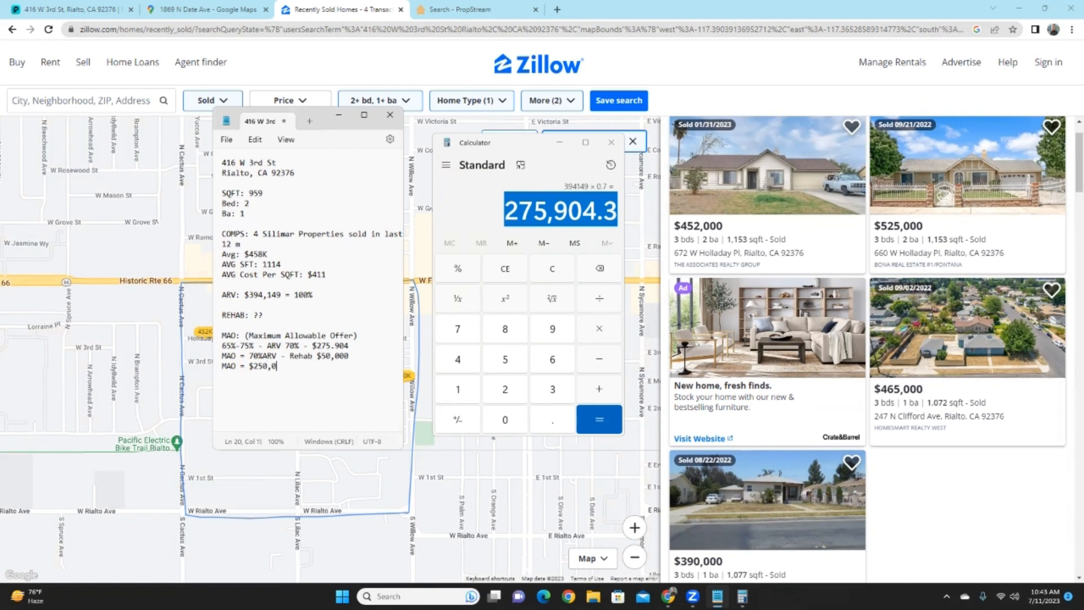
text(00)
click(268, 366)
key(BackSpace)
key(BackSpace)
- Correct the final line to MAO = $225,000 and label it = FLipper
text(25)
text(= FLipper)
- Add a Wholesaler line giving a $200k - $210K Offer range
key(Return)
key(BackSpace)
key(Return)
key(Return)
text(Wholesaler:)
text($200)
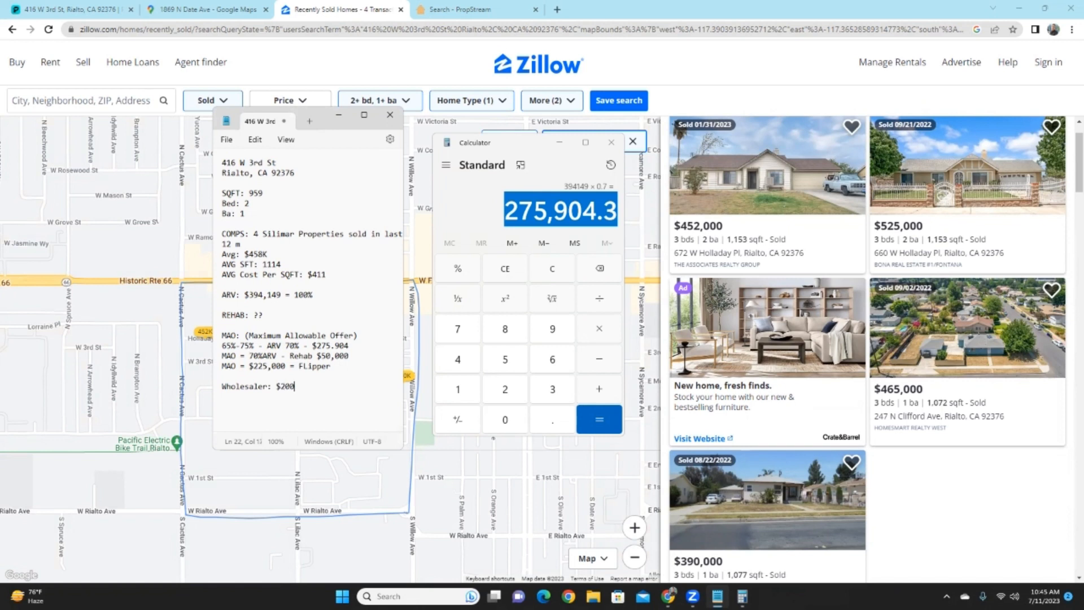
text(k-)
key(BackSpace)
key(BackSpace)
text(- $210K Offer)
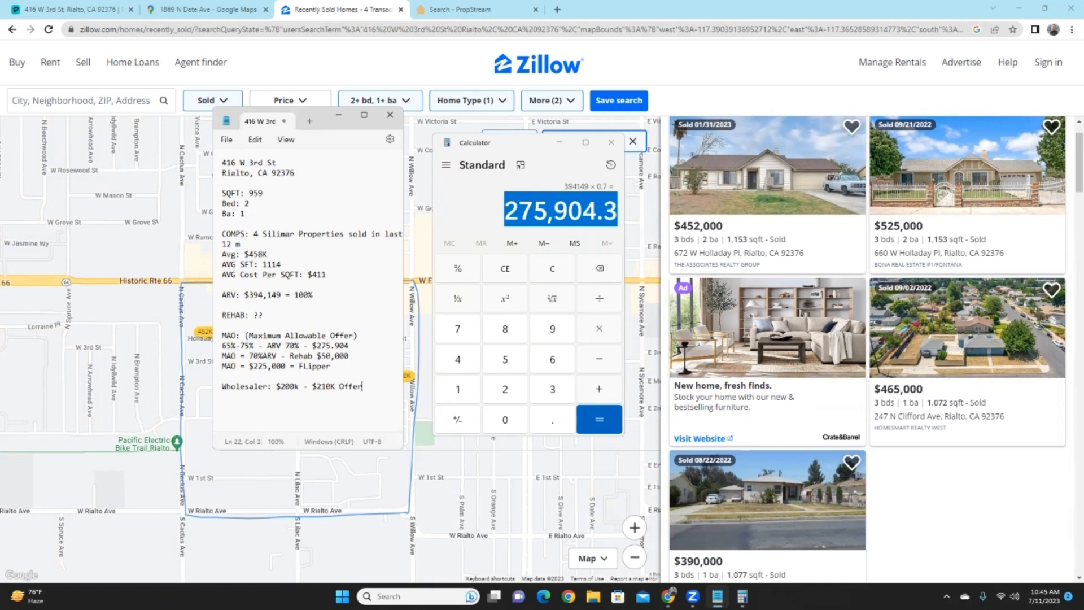